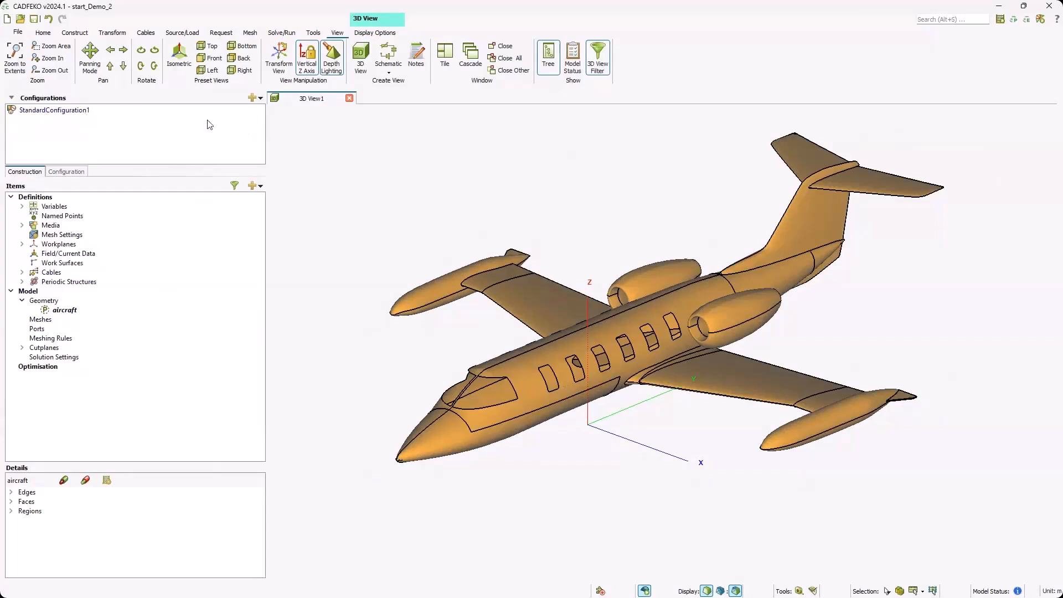
Step: Create a characteristic modes configuration that calculates 4 modes, with modal excitation coefficients turned off
click(261, 99)
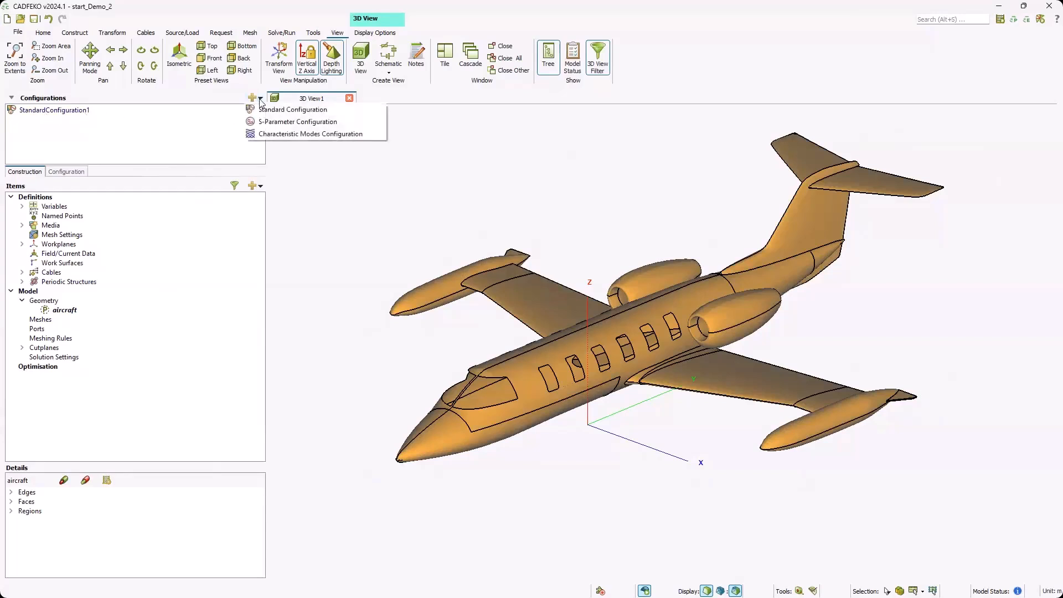
click(289, 135)
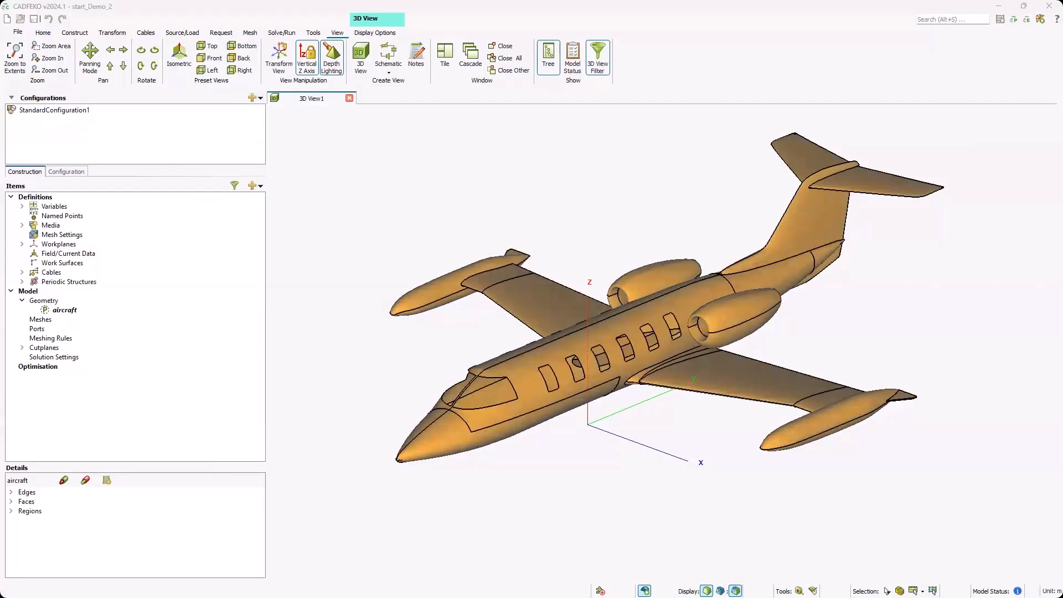
double_click(478, 302)
text(4)
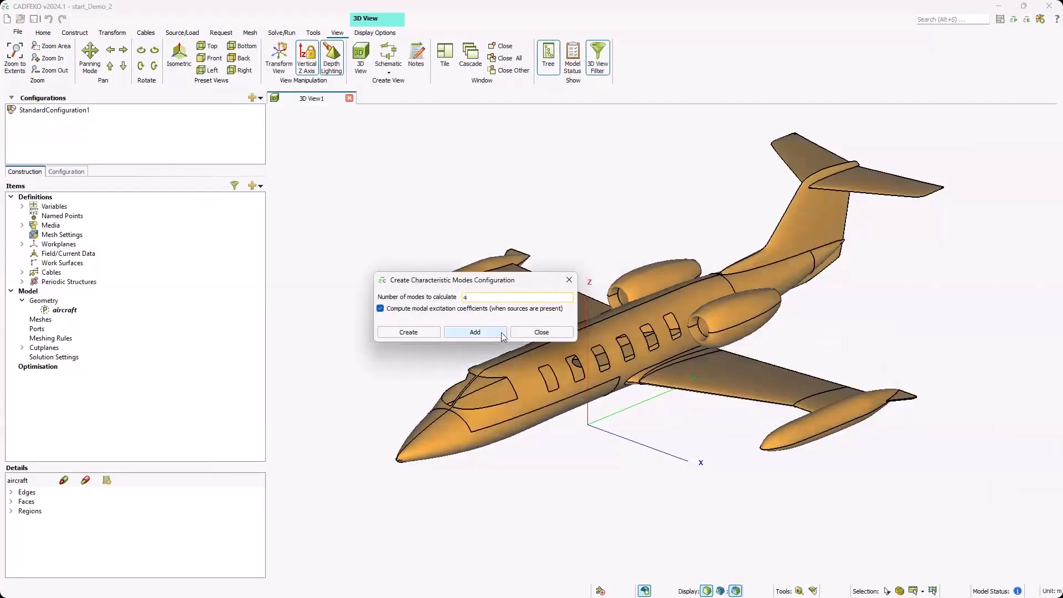
click(380, 309)
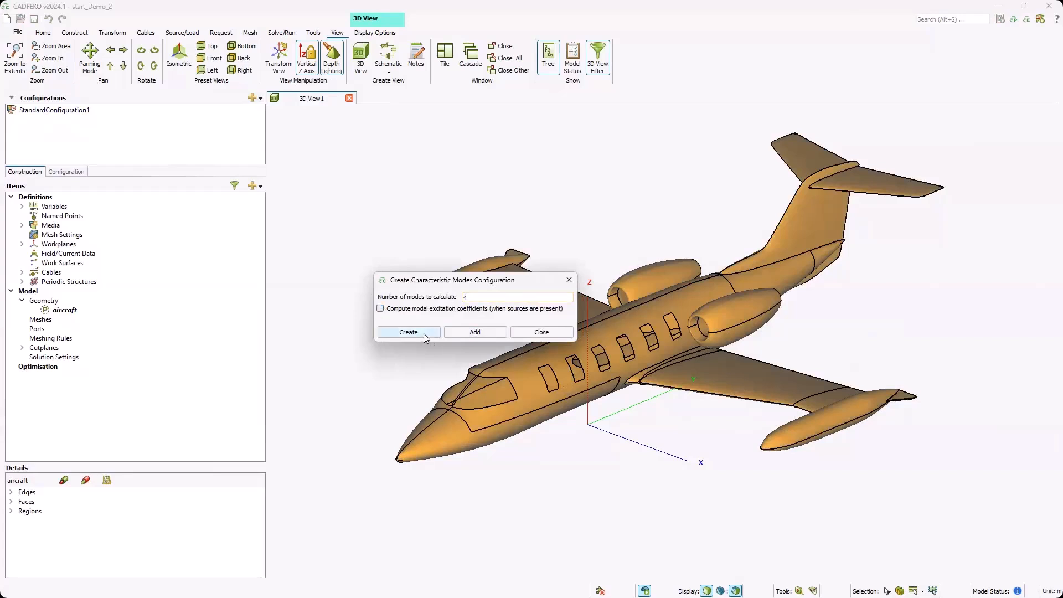
click(423, 332)
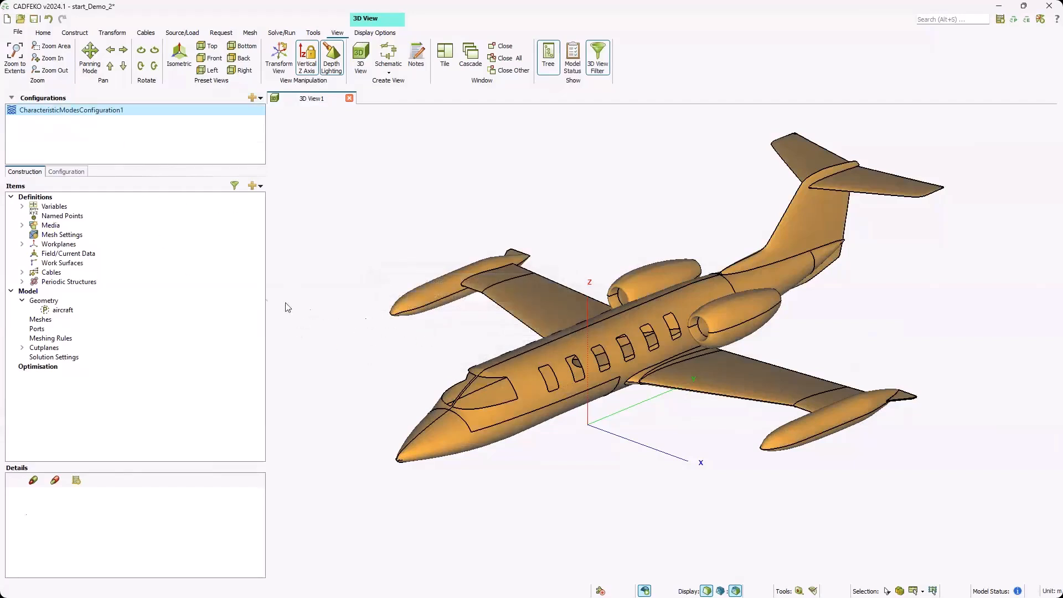
Step: Set the solution frequency to linearly spaced discrete points from 7e6 to 11e6 Hz with 17 frequencies
click(59, 172)
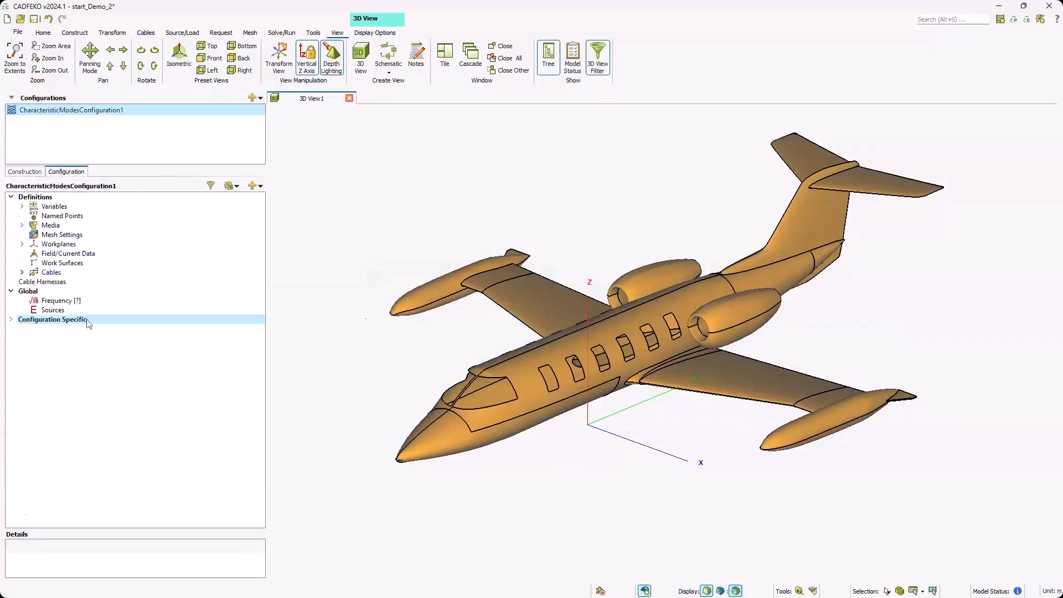
double_click(61, 300)
click(452, 312)
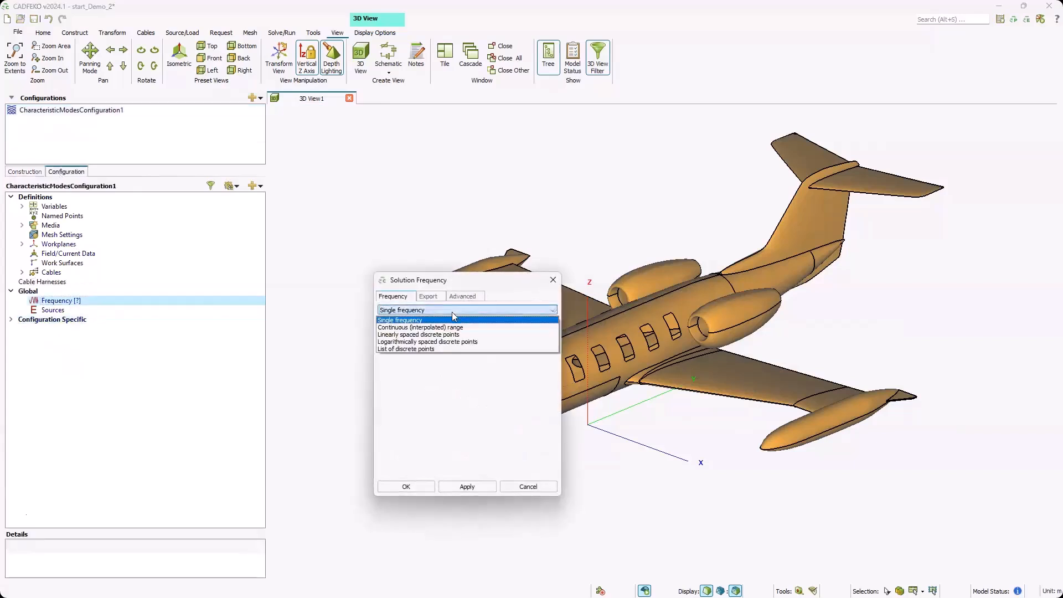
click(449, 330)
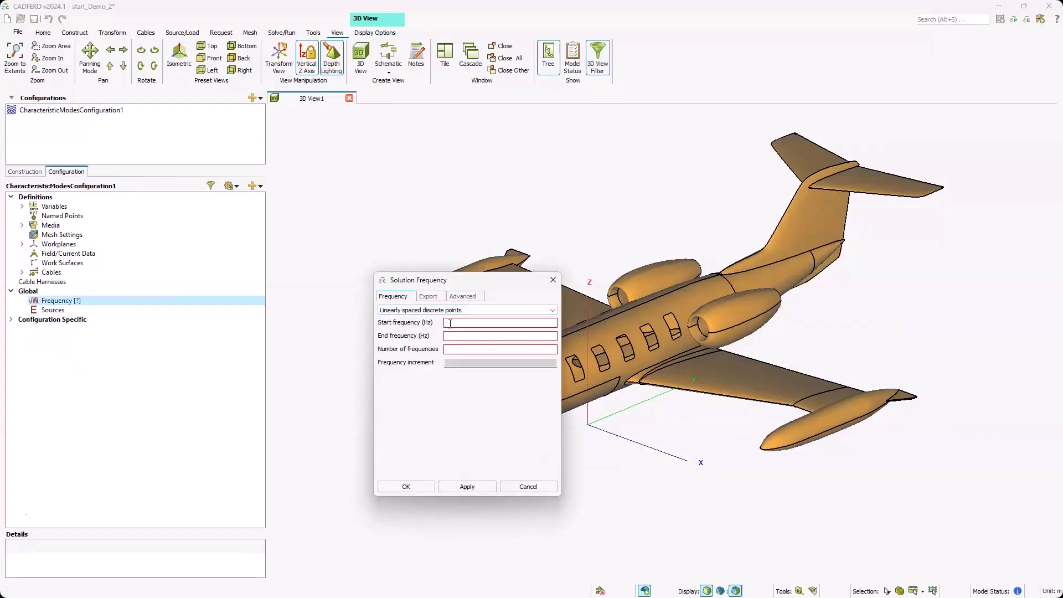
text(7e6)
key(Tab)
text(11e6)
key(Tab)
text(17)
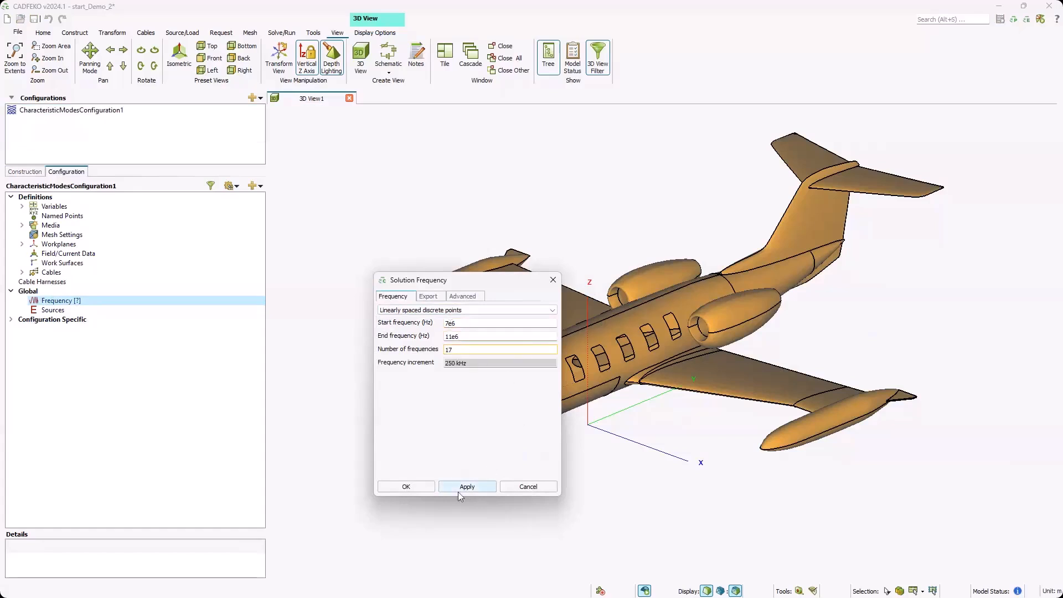
click(412, 487)
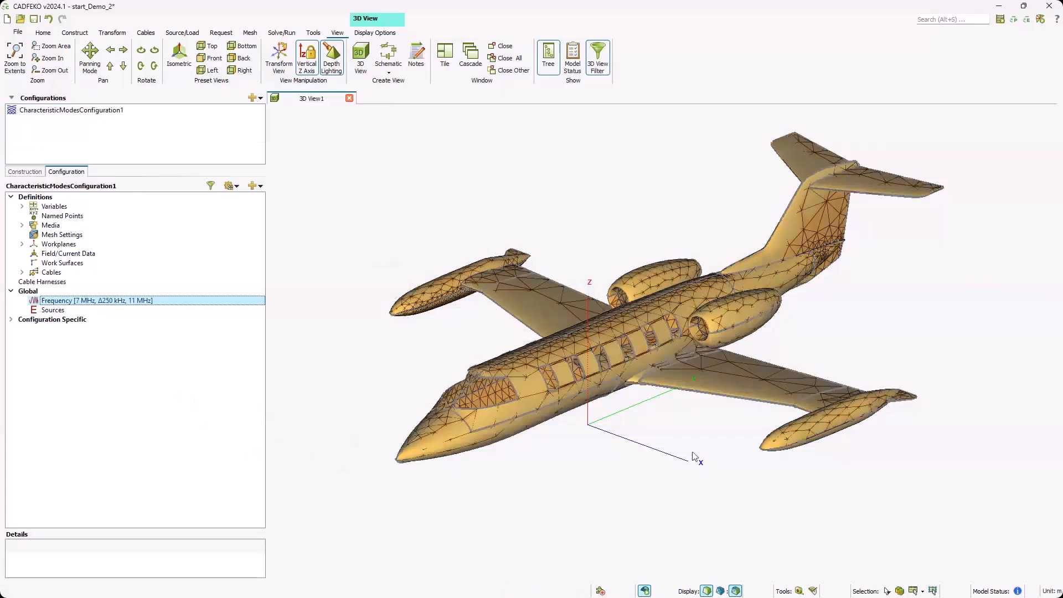
Step: Add a spherical 3D-pattern far-field request to the configuration, with θ 0–180°, φ 0–360° and 5° increments
scroll(656, 401, up, 2)
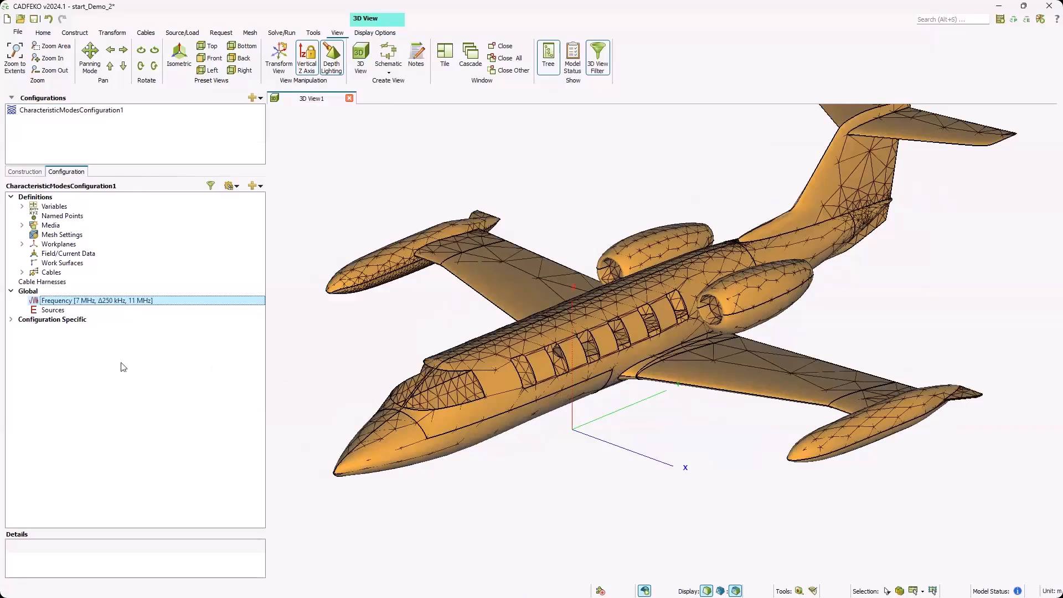
click(11, 319)
right_click(48, 320)
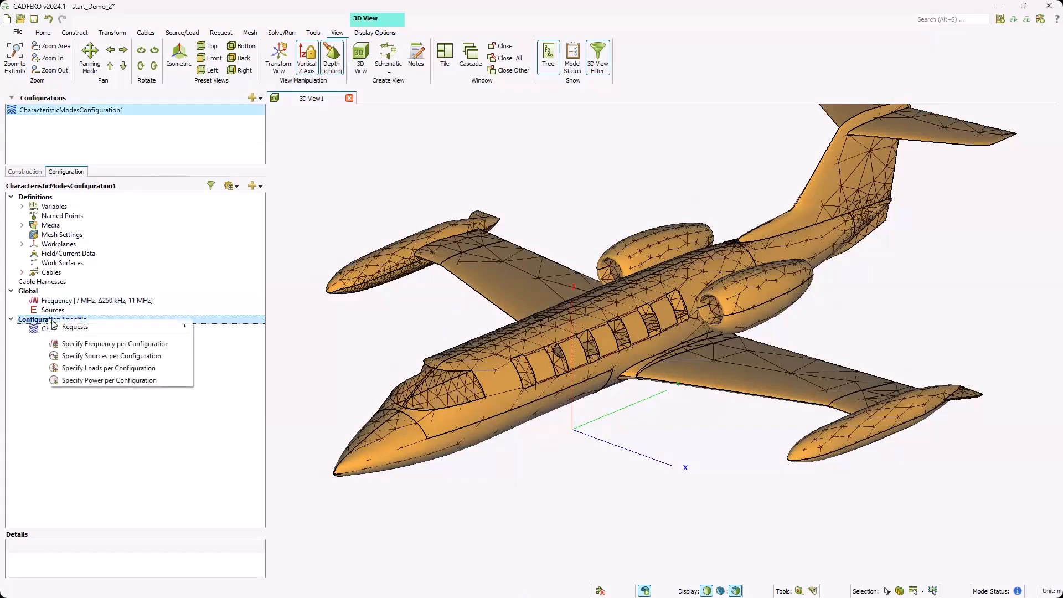
mouse_move(79, 328)
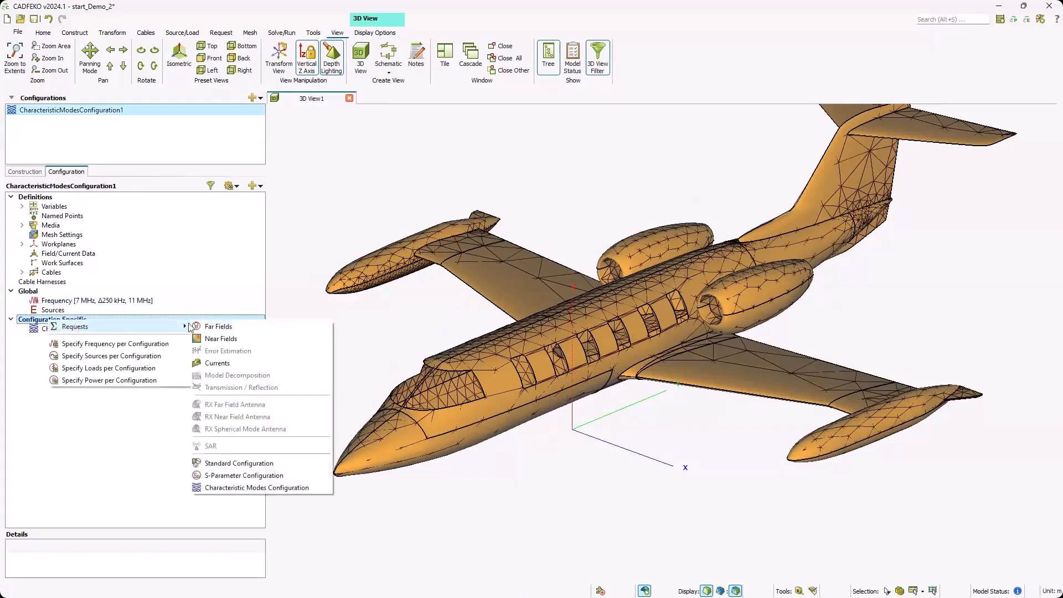
click(220, 328)
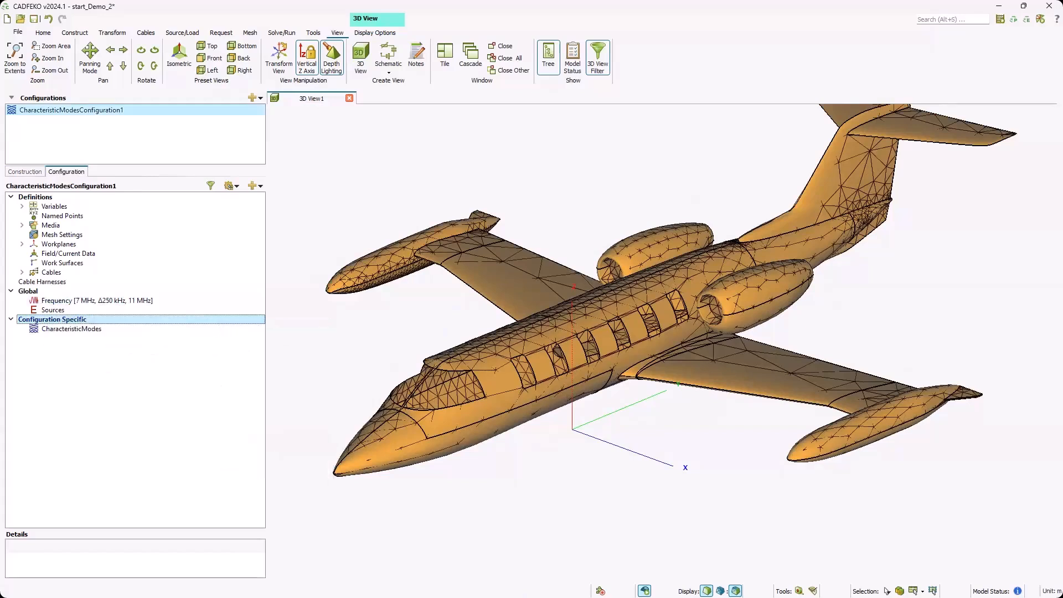
click(458, 563)
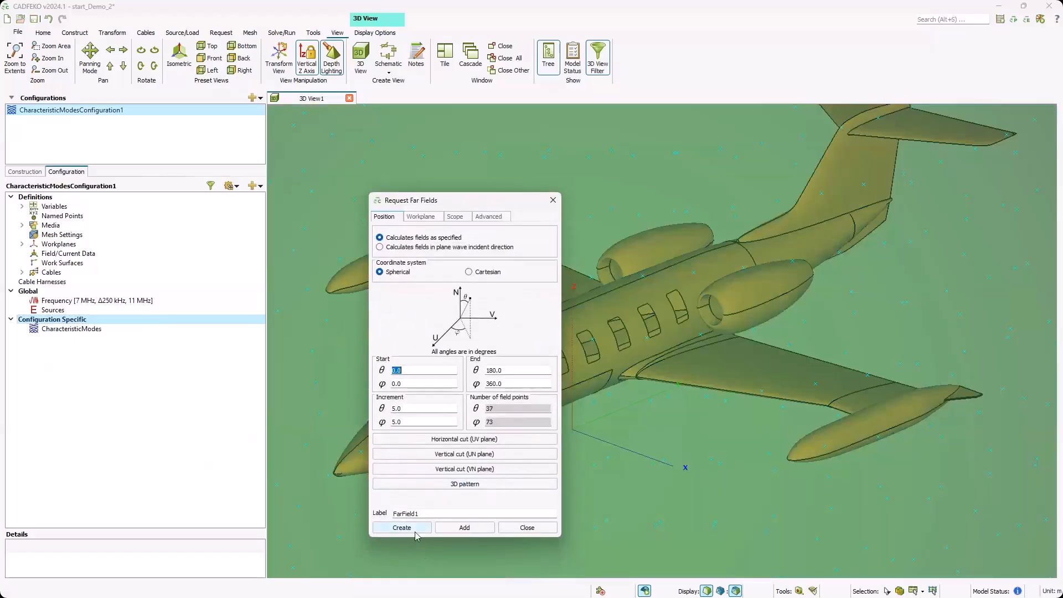
click(397, 527)
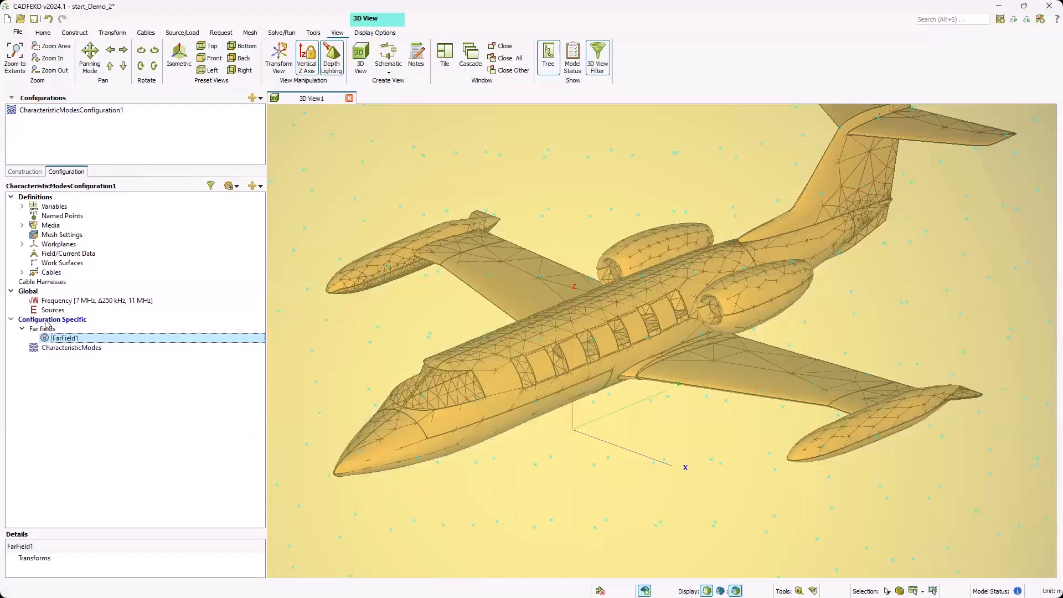
Step: Add a request for all currents to the characteristic modes configuration, with export to the *.out file
right_click(47, 321)
mouse_move(89, 328)
click(247, 363)
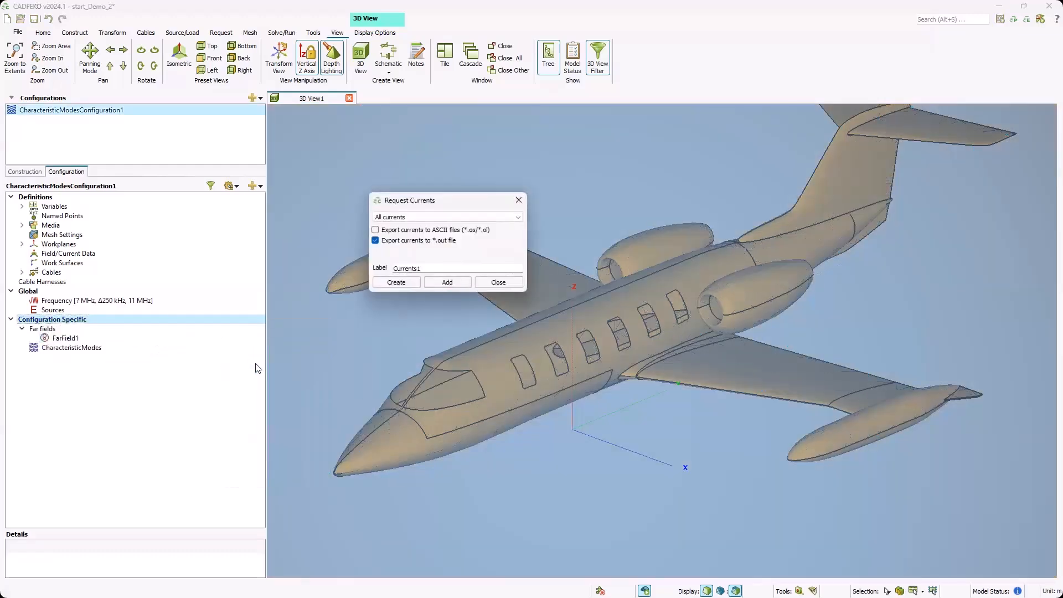
click(396, 282)
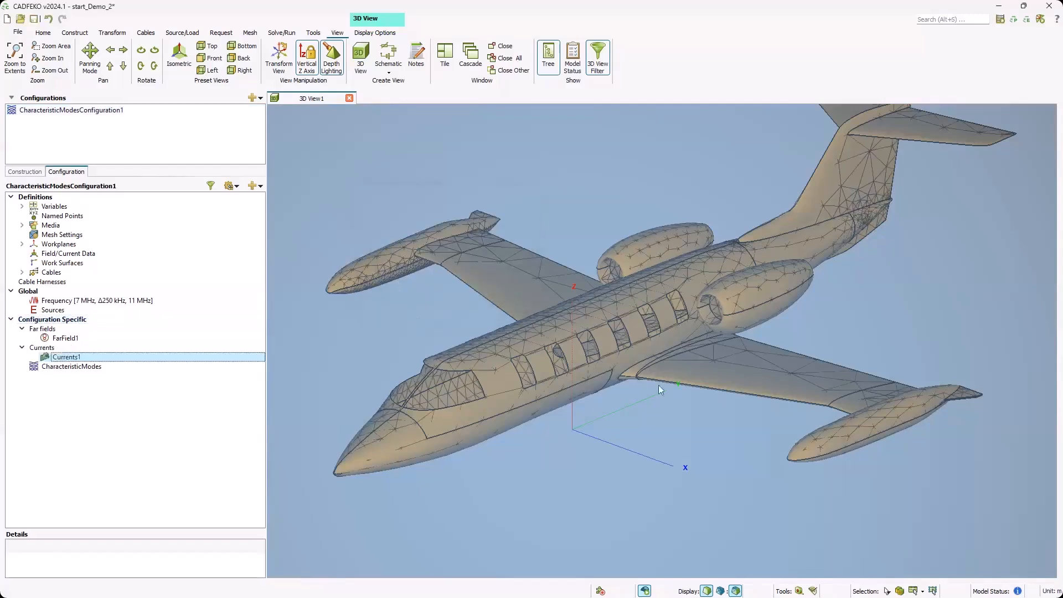
scroll(664, 409, down, 1)
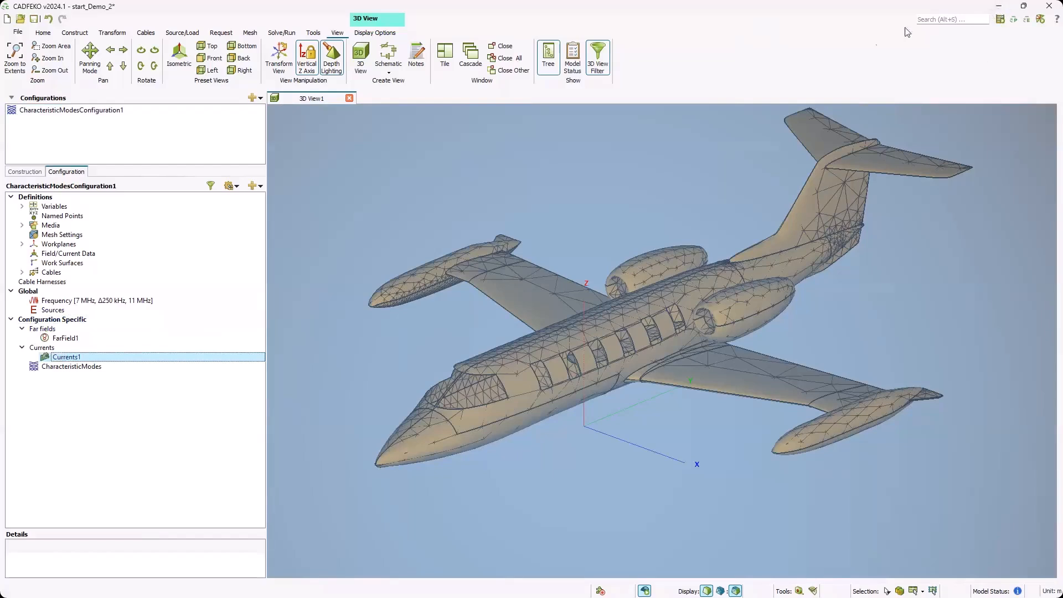
Step: Switch to the POSTFEKO results and display the surface currents as instantaneous magnitude
key(alt+Tab)
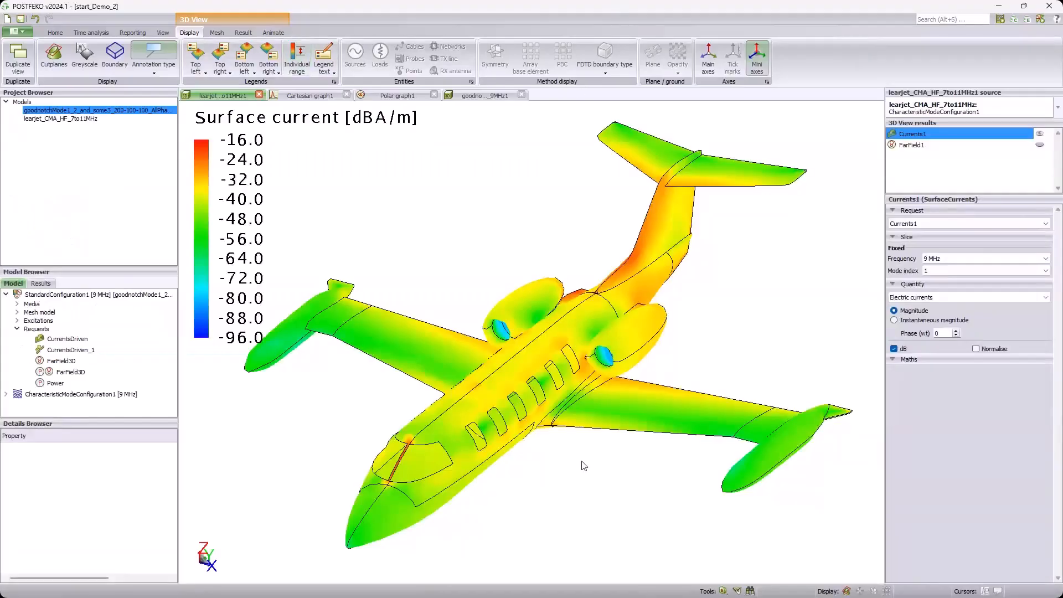
scroll(581, 462, down, 2)
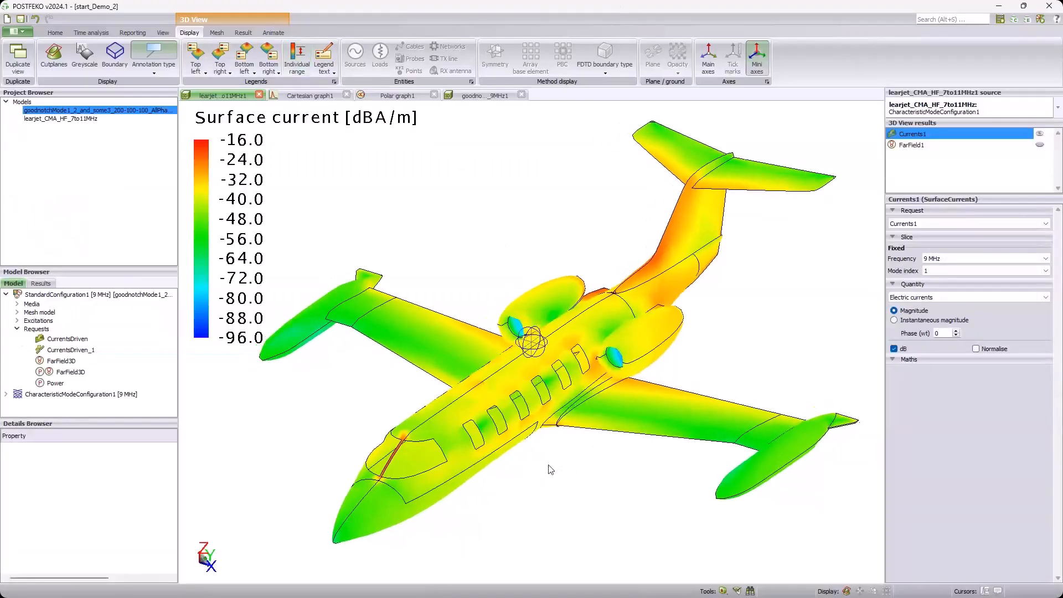
drag(548, 465, 529, 457)
scroll(530, 417, up, 1)
middle_drag(530, 417, 524, 397)
scroll(516, 394, down, 1)
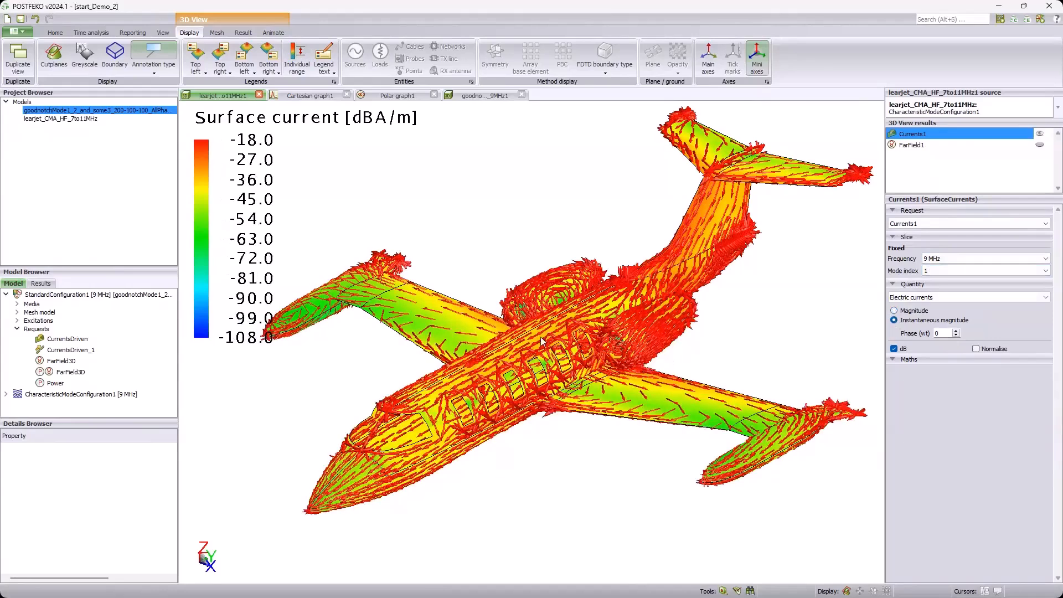
Step: Examine the mode 1 current arrows along the aircraft's fuselage, wings and tail
scroll(576, 324, up, 2)
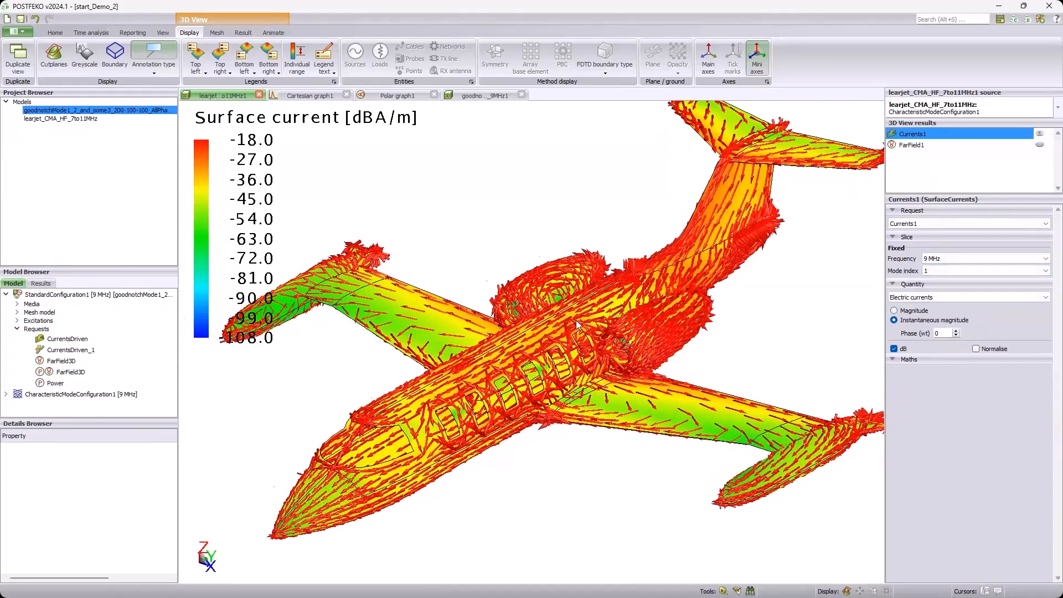
scroll(576, 323, up, 2)
scroll(575, 323, up, 2)
scroll(576, 323, down, 3)
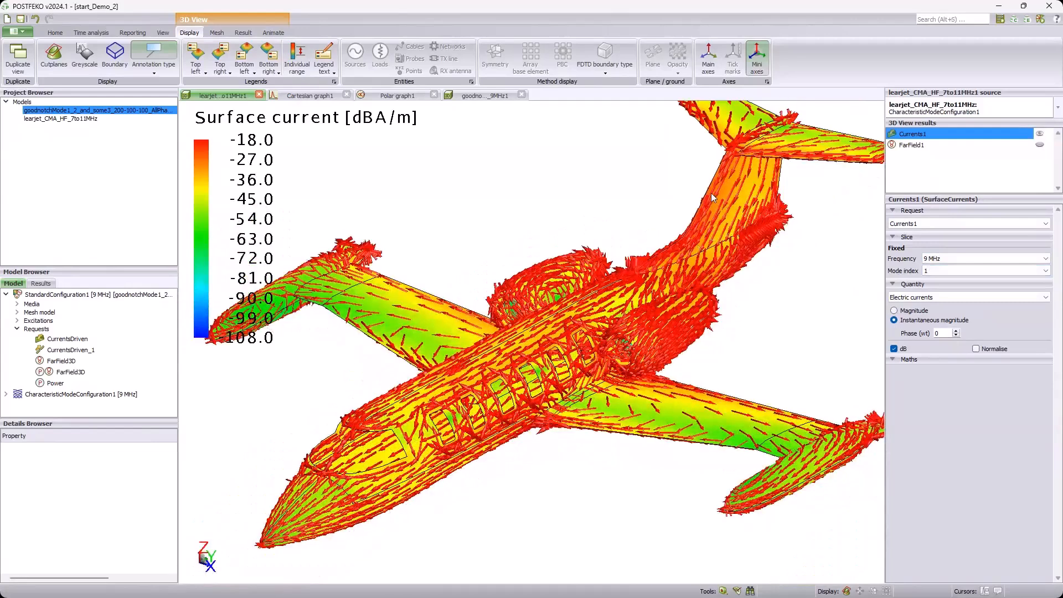
scroll(711, 193, up, 2)
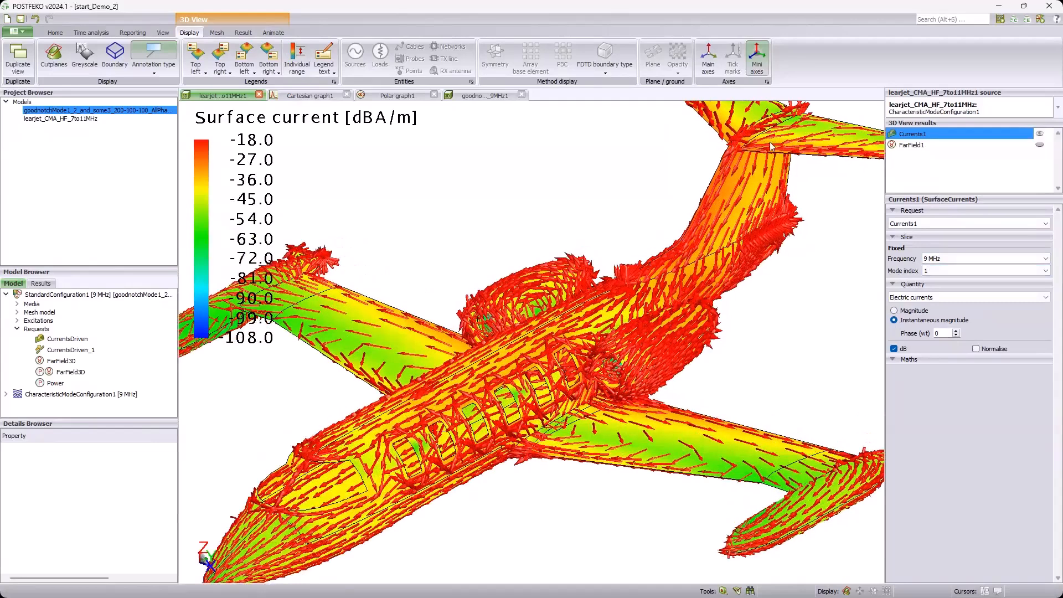
scroll(770, 141, down, 2)
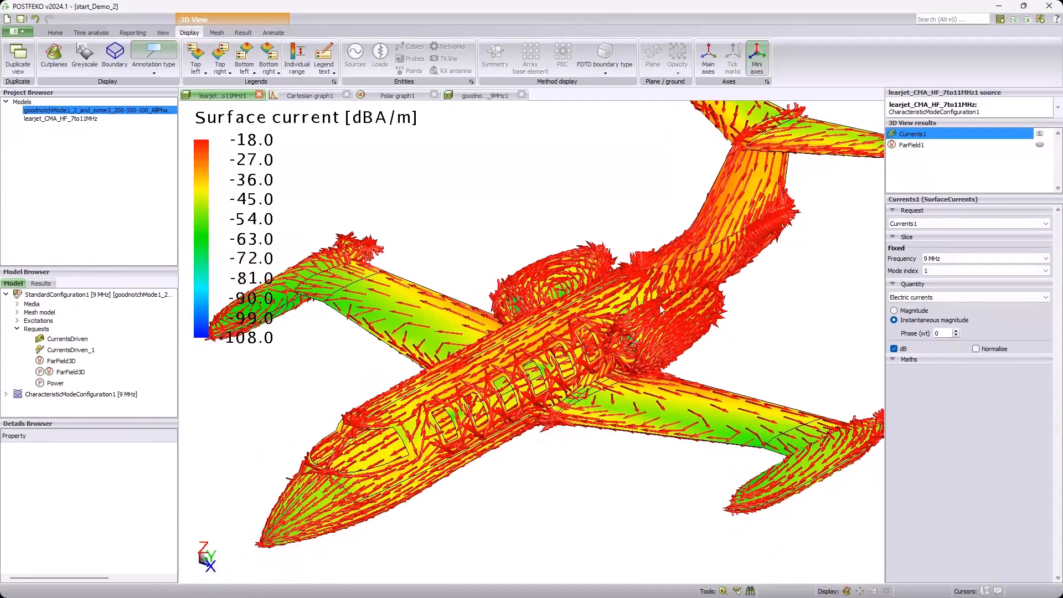
scroll(745, 268, down, 1)
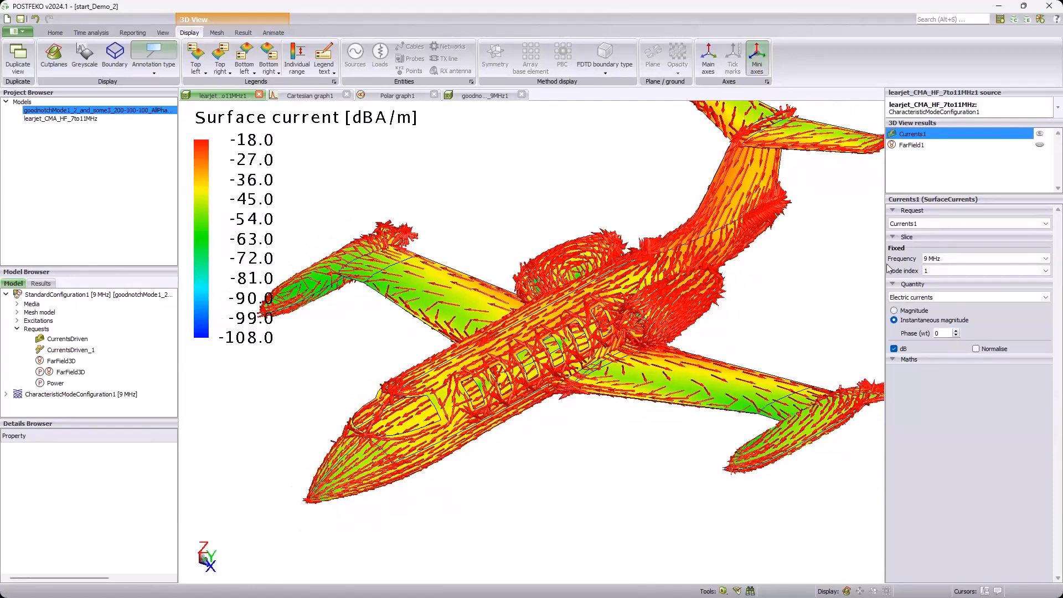
Step: Show the FarField1 pattern around the aircraft and turn off its dB scaling
click(1040, 145)
scroll(614, 349, down, 1)
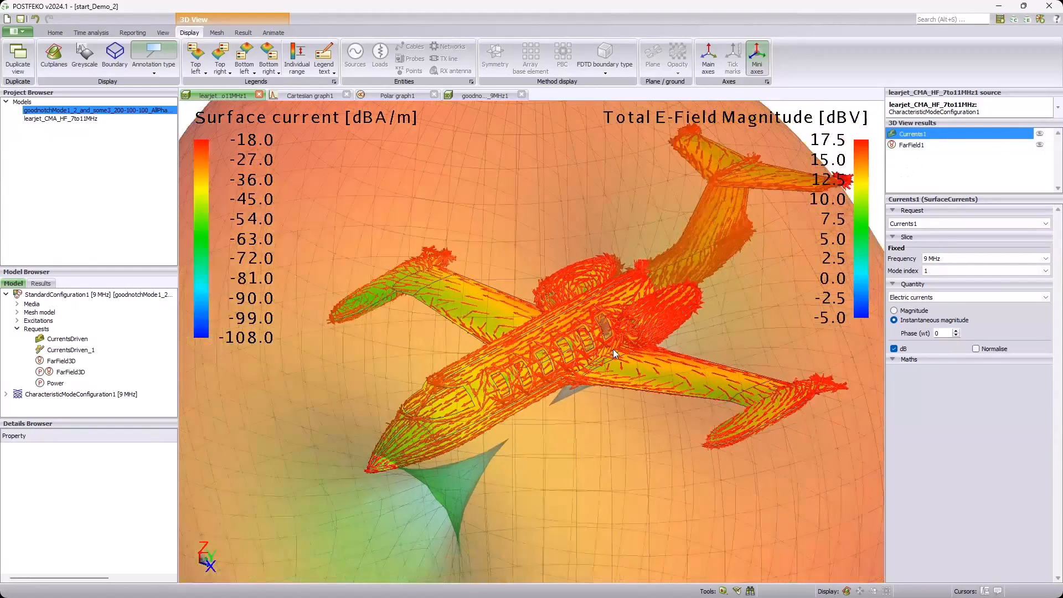
scroll(613, 349, down, 2)
drag(625, 355, 725, 390)
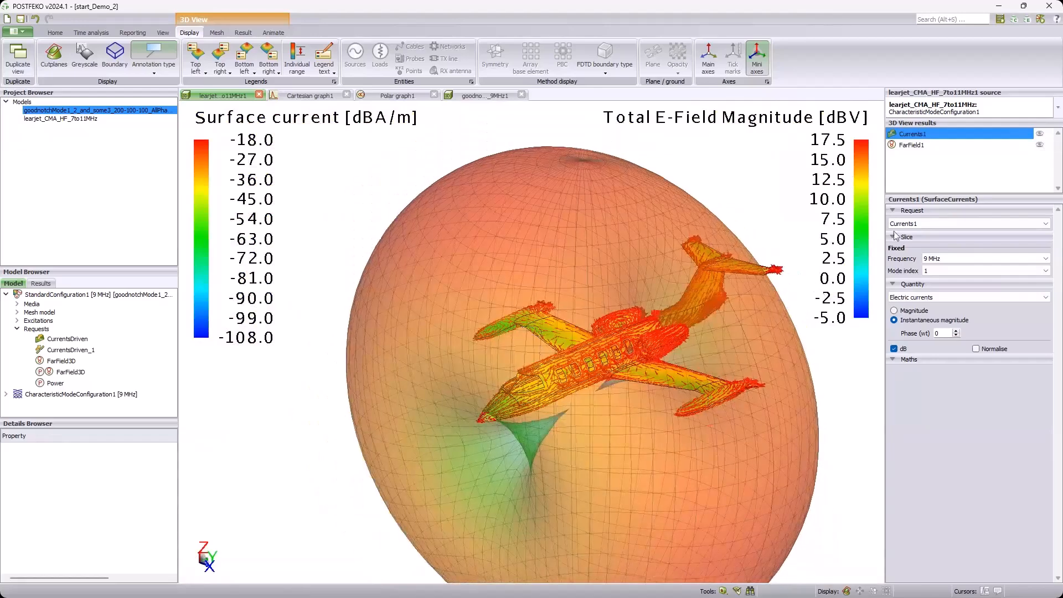
click(912, 145)
click(893, 436)
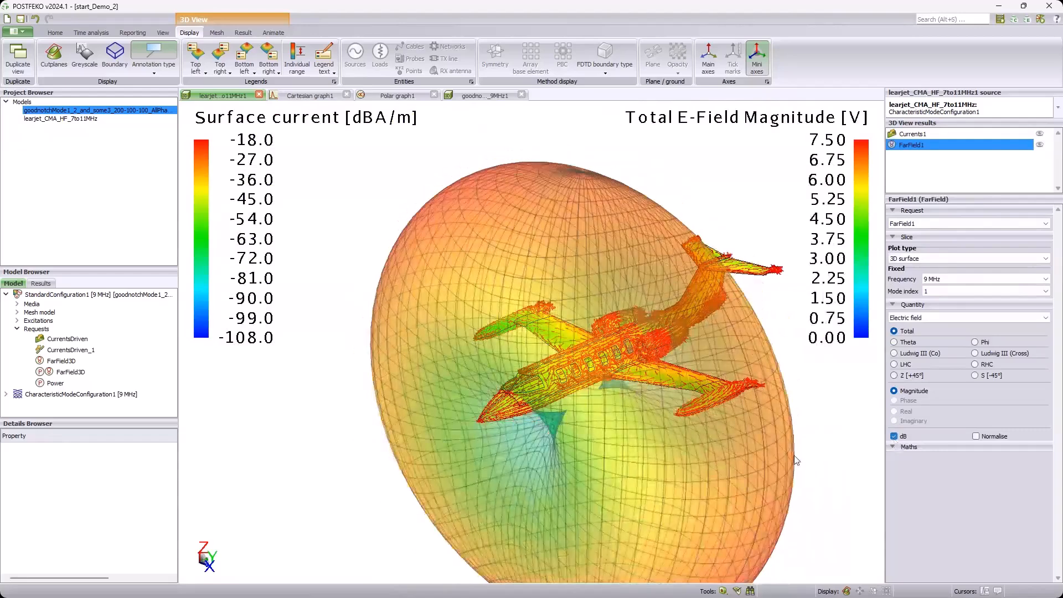
drag(589, 393, 519, 341)
Step: Hide the far field and set the surface currents' mode index to 2 to inspect the flow along the wings
click(1040, 144)
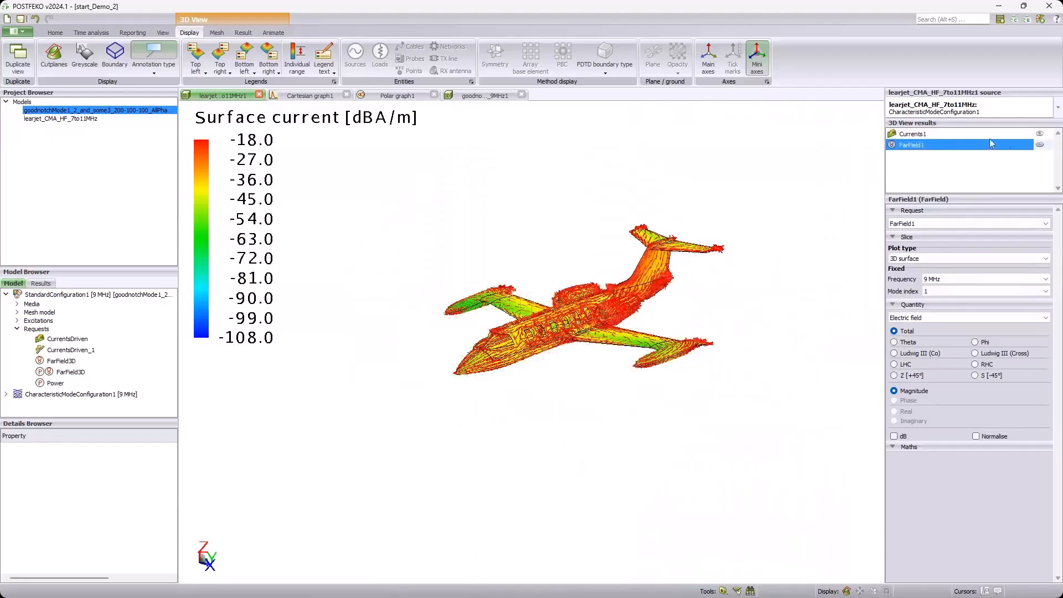
click(975, 134)
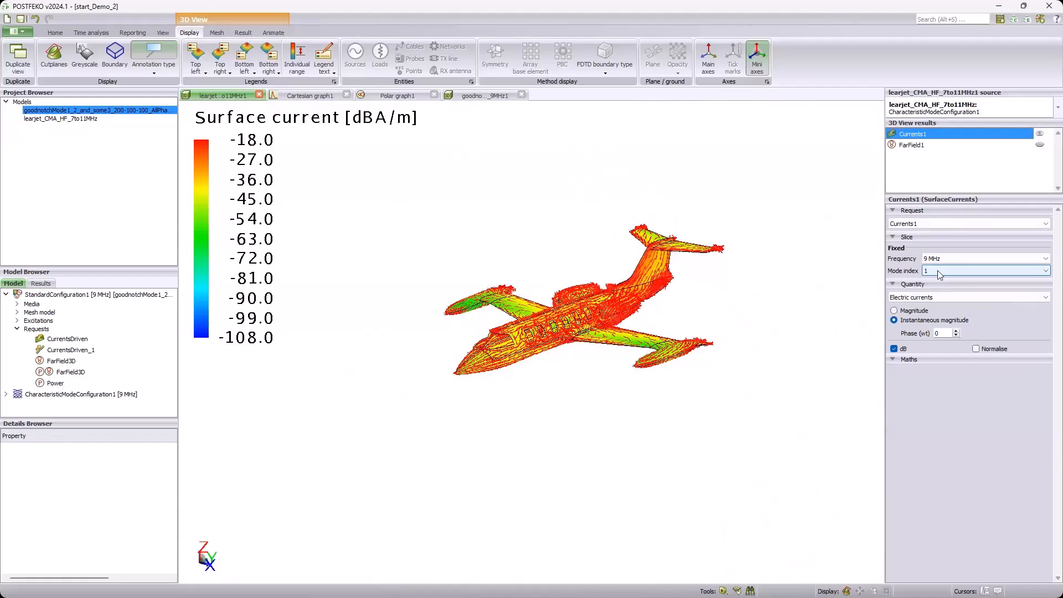
scroll(938, 270, down, 1)
scroll(553, 317, up, 2)
scroll(553, 317, up, 3)
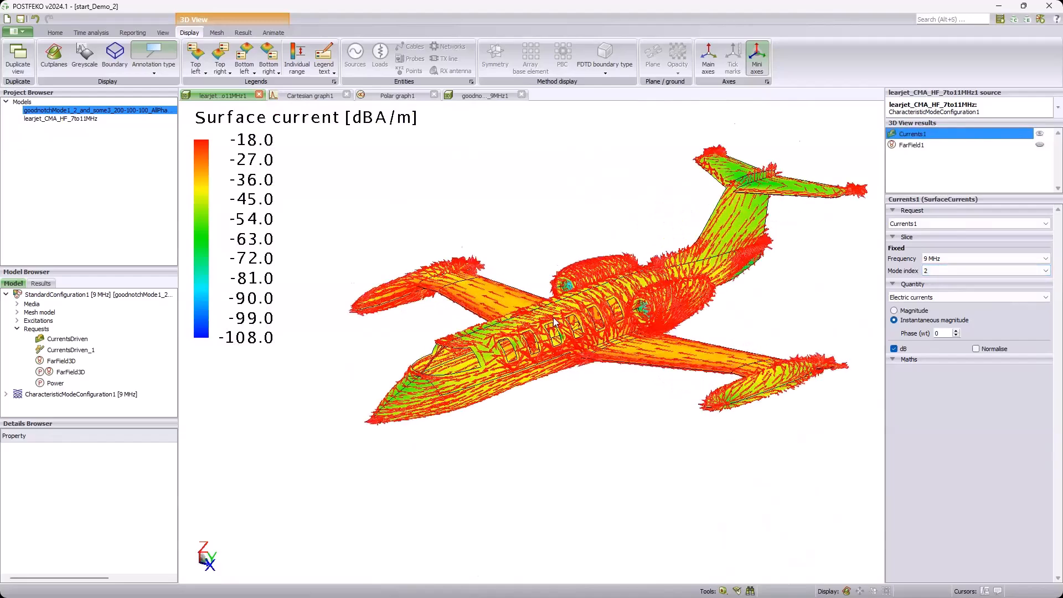
drag(563, 325, 612, 404)
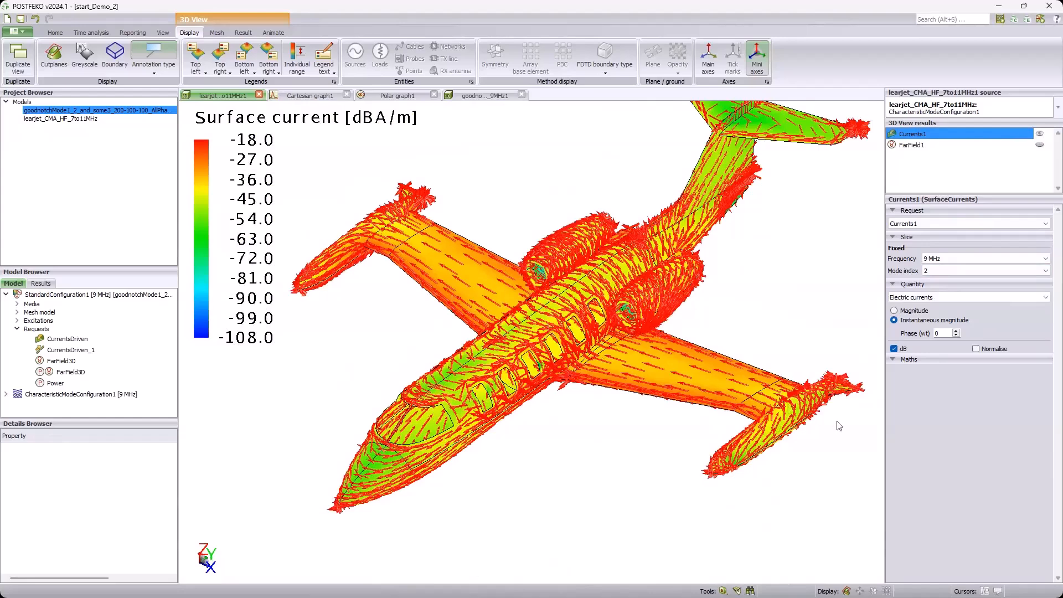
scroll(649, 356, down, 1)
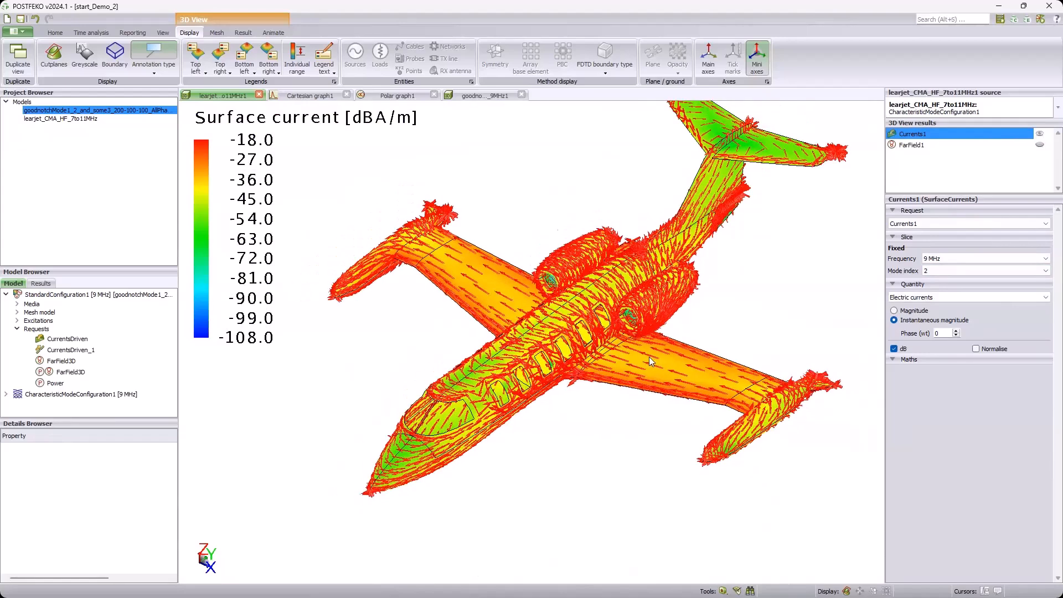
Step: Set FarField1's mode index to 2 and show its pattern around the aircraft
click(916, 146)
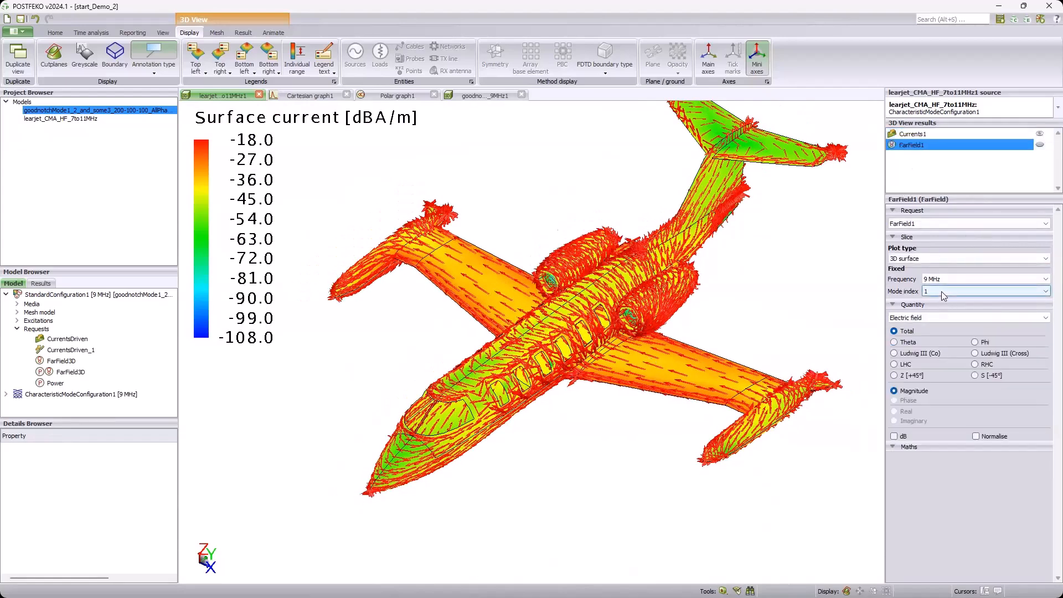
click(1039, 145)
scroll(662, 343, down, 3)
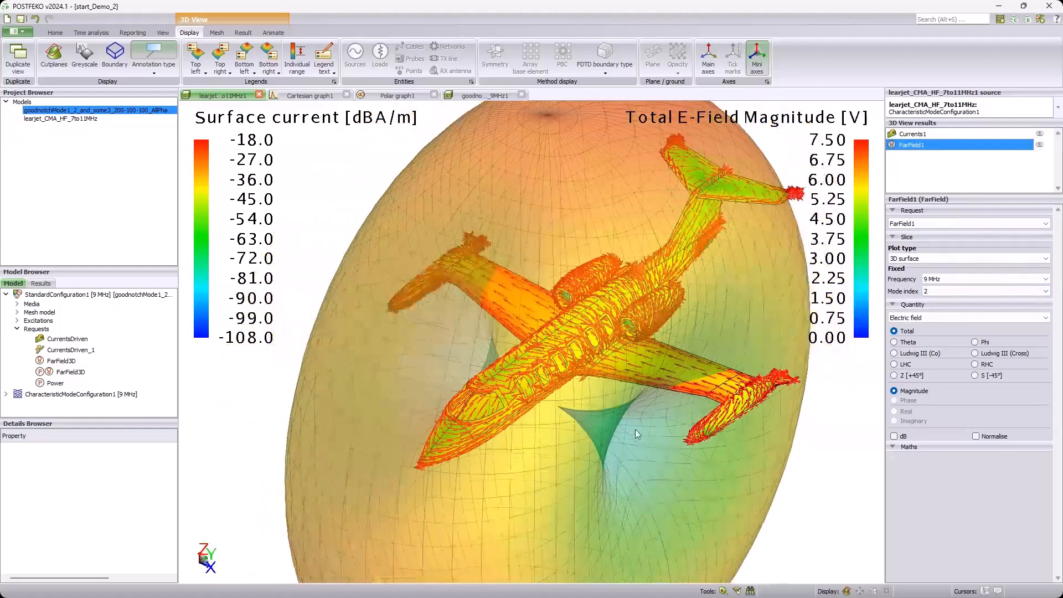
drag(635, 430, 622, 411)
scroll(609, 371, down, 1)
drag(609, 371, 573, 324)
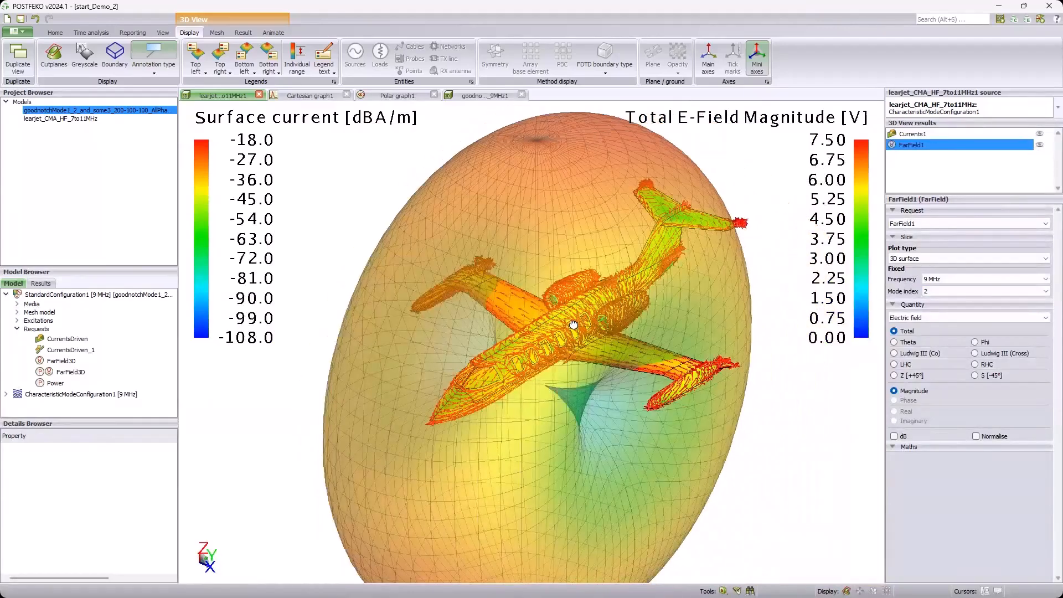
middle_drag(573, 324, 569, 308)
Step: Hide the far field and set the surface currents' mode index to 3 to inspect the flow over wings and fuselage
click(1040, 144)
click(982, 134)
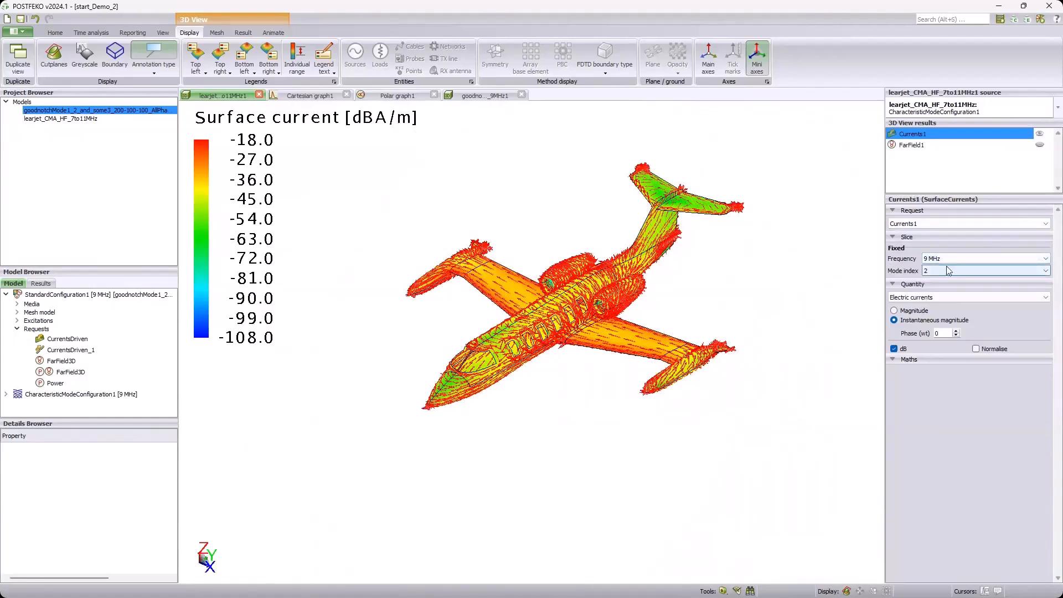
scroll(943, 271, down, 1)
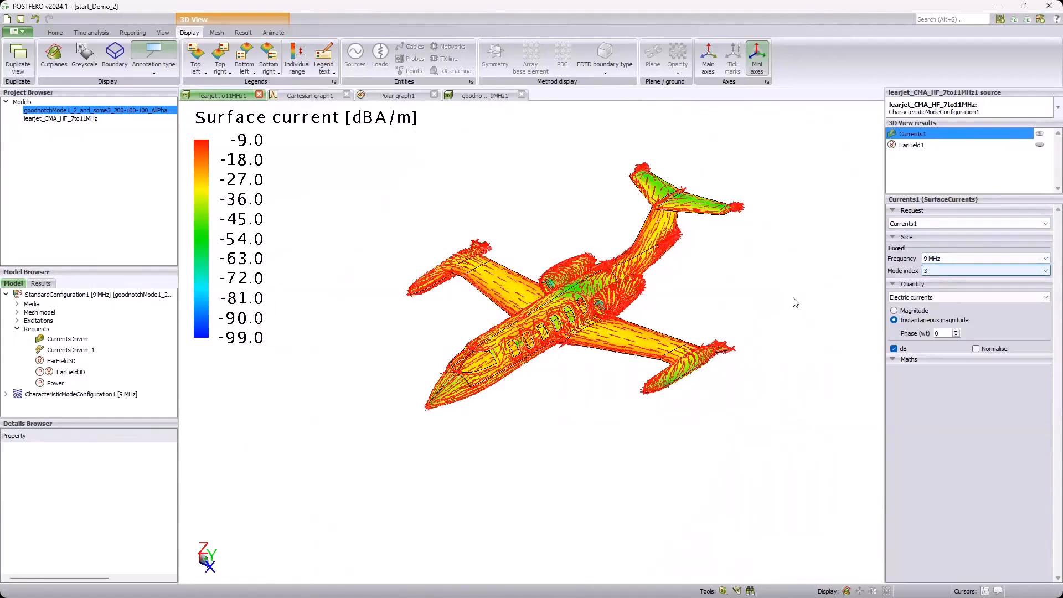
scroll(559, 316, up, 5)
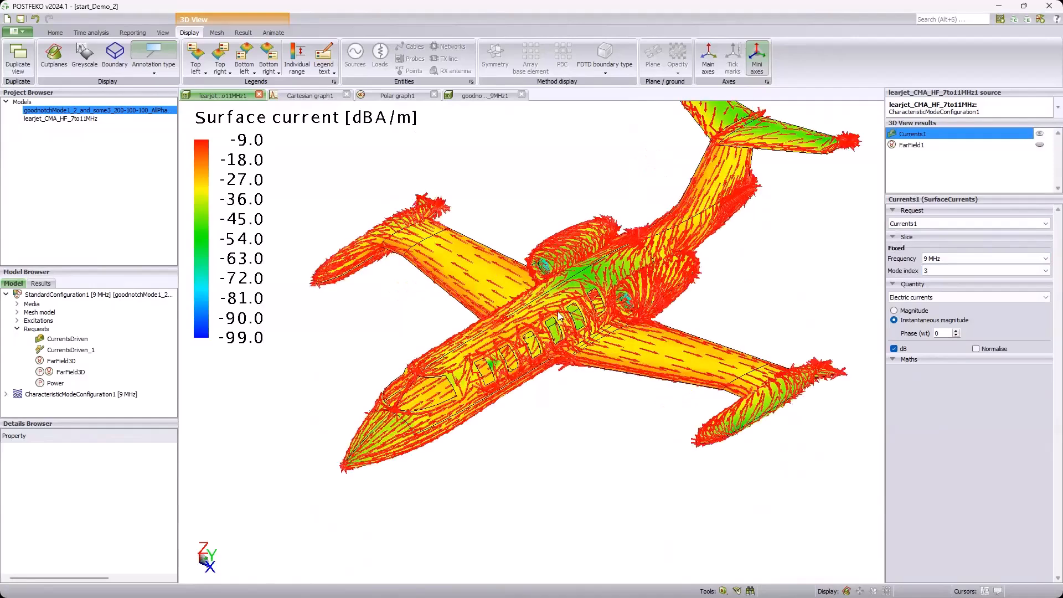
scroll(553, 312, up, 2)
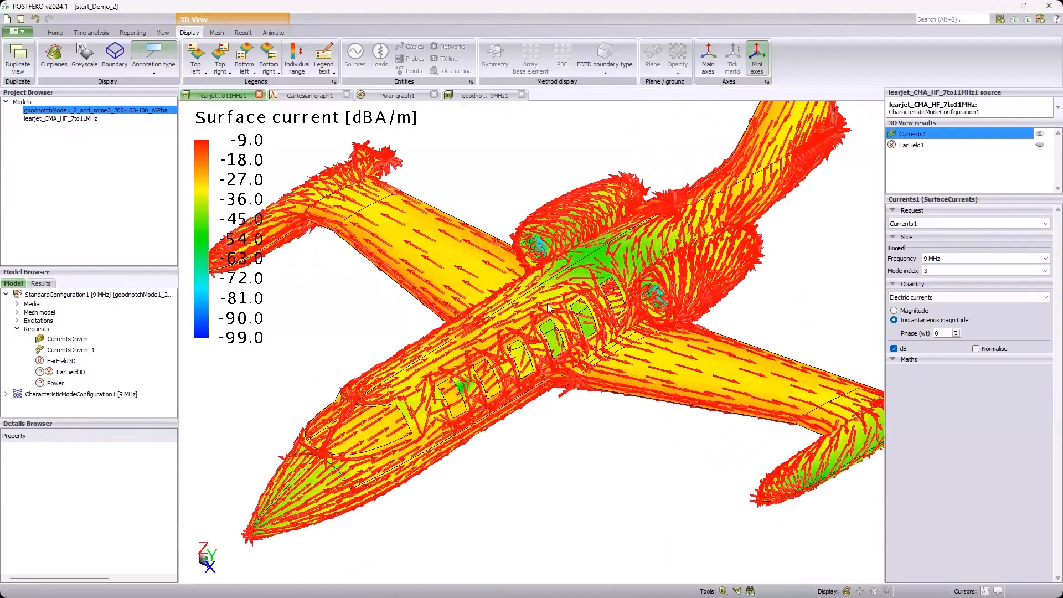
scroll(547, 308, up, 2)
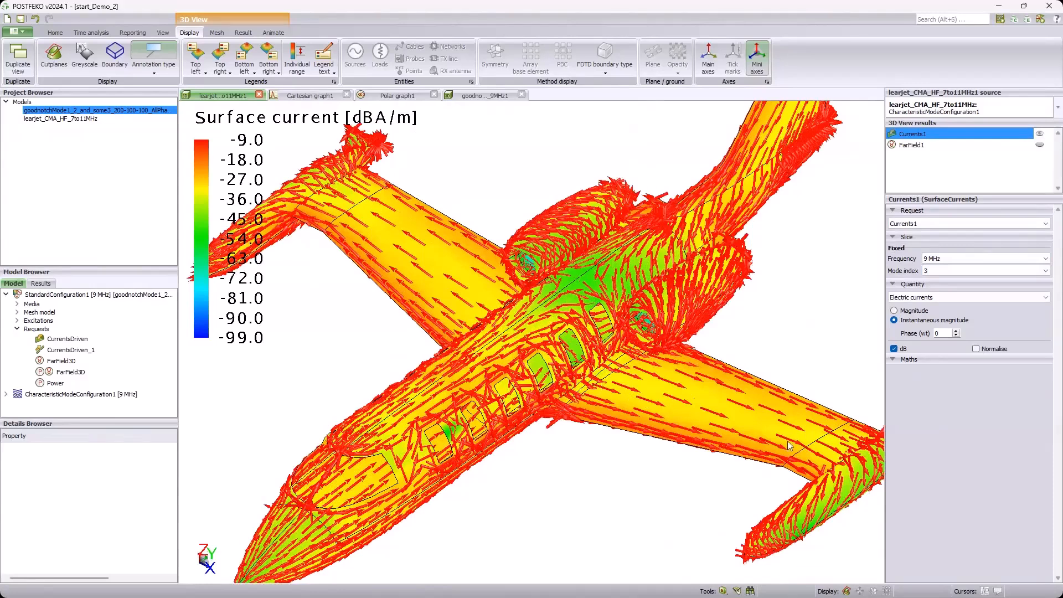
scroll(821, 462, down, 1)
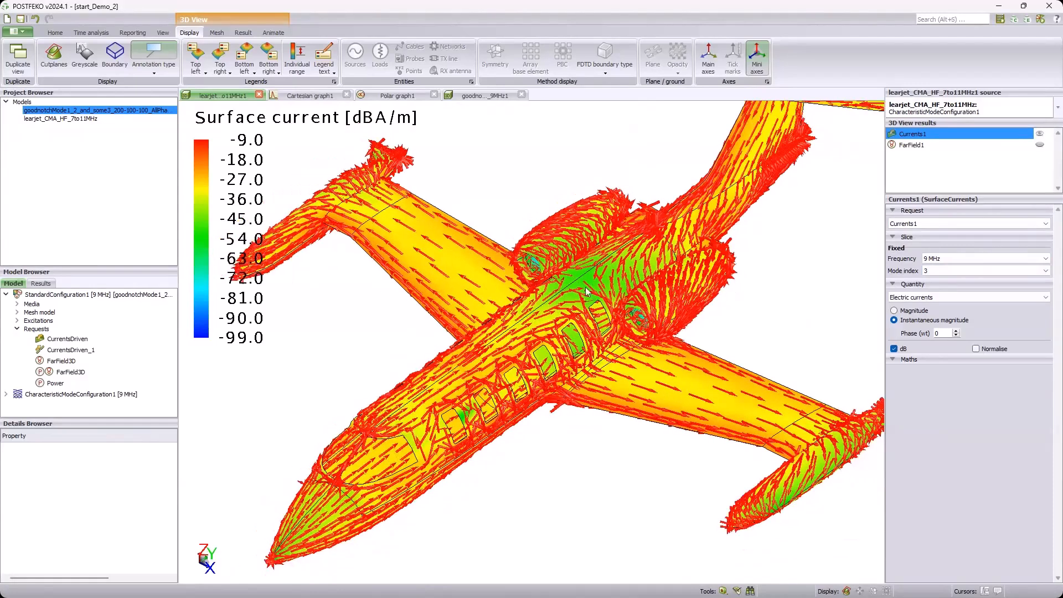
scroll(822, 463, down, 2)
Step: Show the far field again with its mode index set to 3 and view the whole pattern
click(1040, 145)
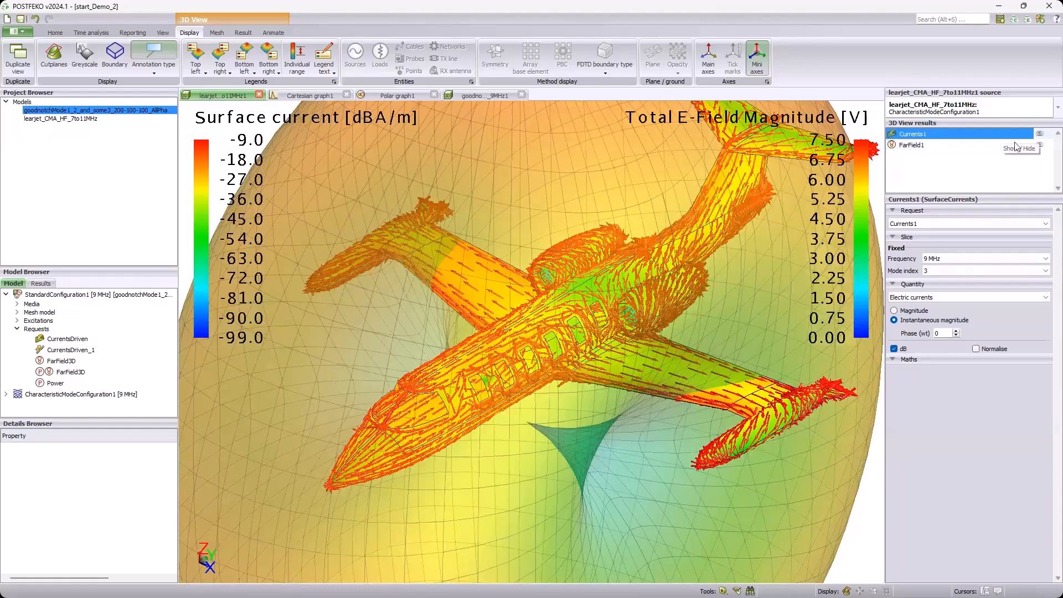
click(1017, 145)
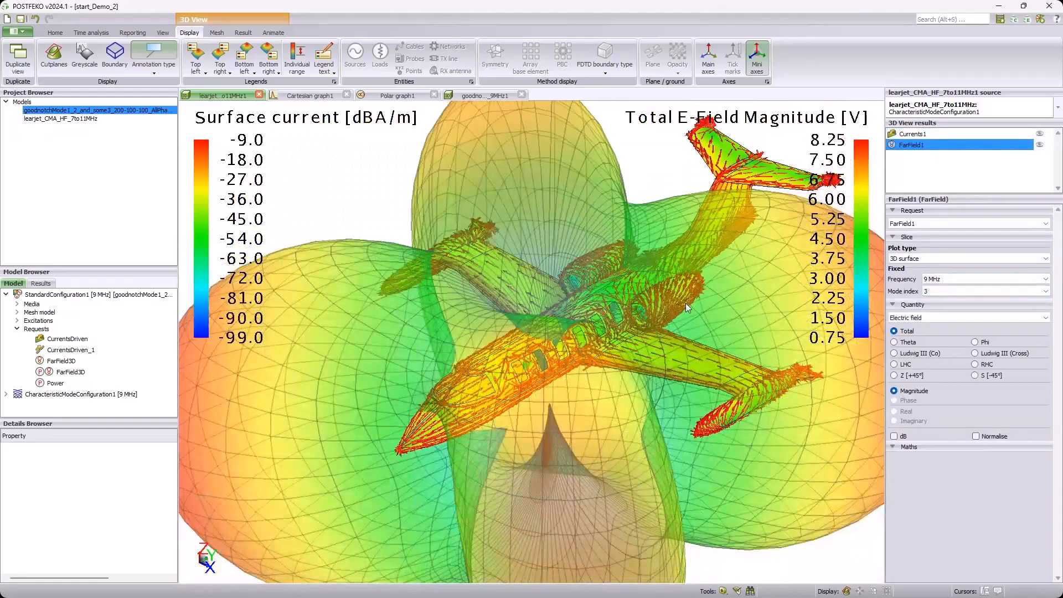
drag(685, 303, 549, 310)
scroll(549, 325, down, 1)
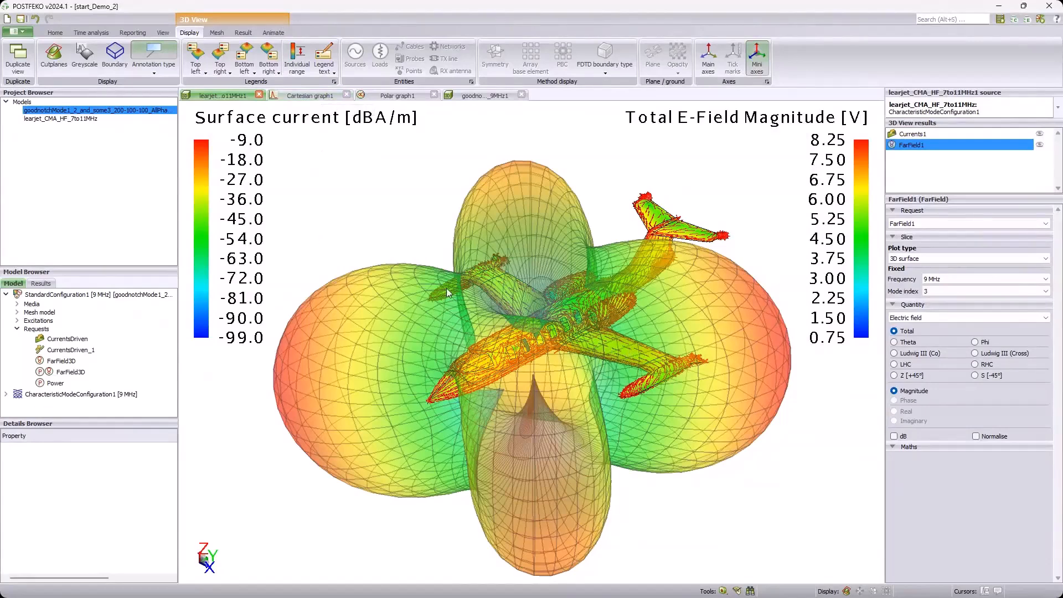
Step: Show the modal significance traces for modes 2, 3 and 4 alongside mode 1 on Cartesian graph1
click(310, 96)
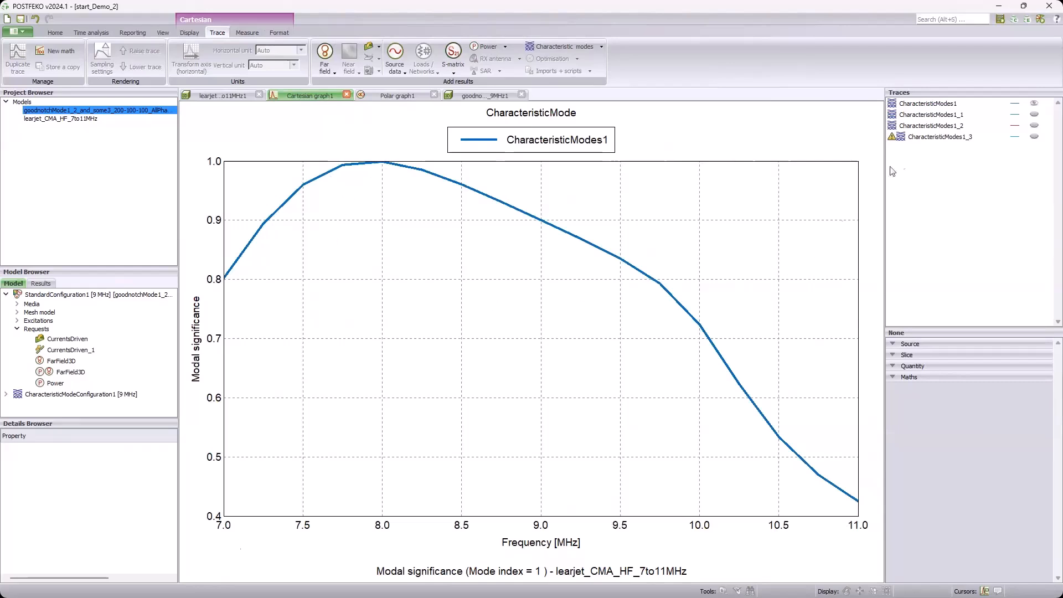
click(1034, 115)
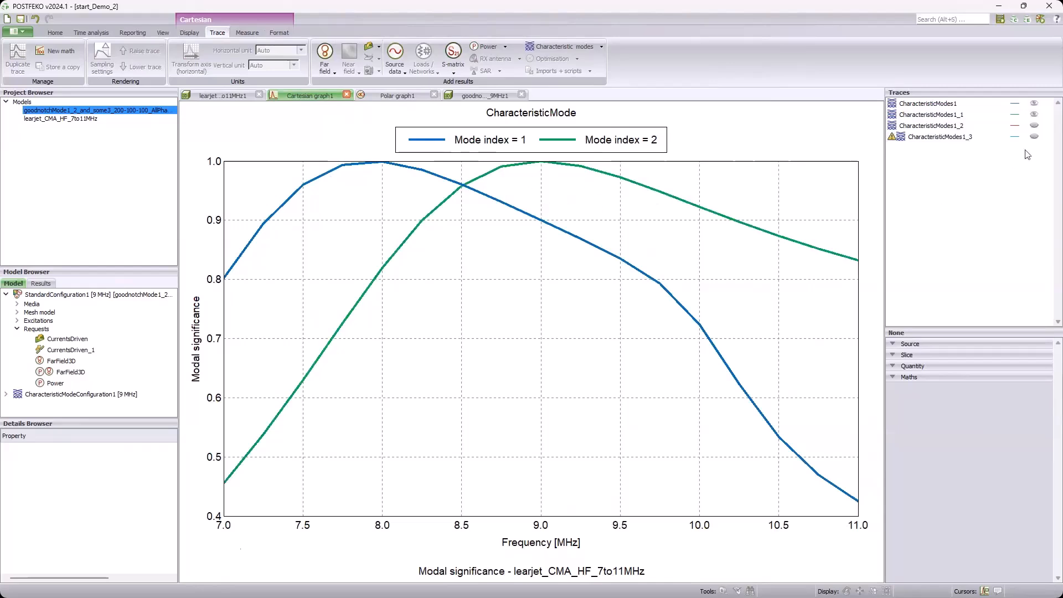
click(1034, 126)
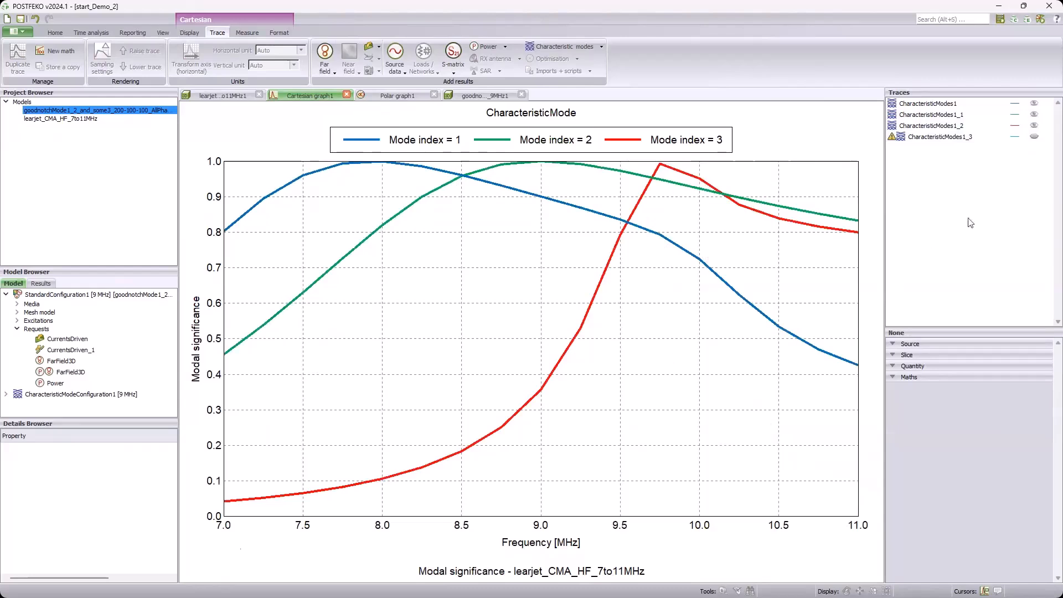
click(1034, 135)
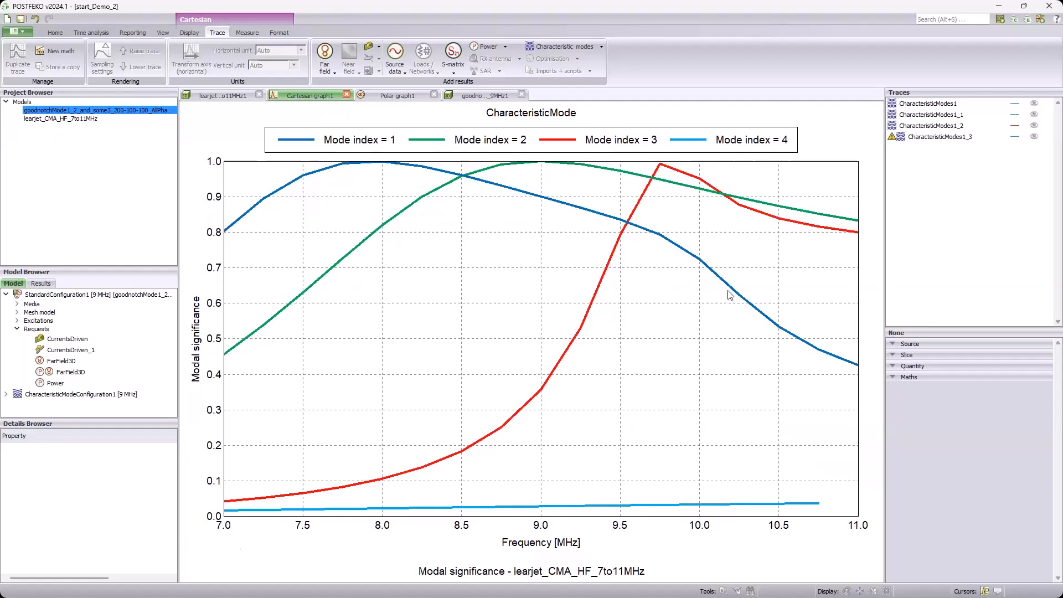
Step: Show the mode 2 and mode 3 far-field traces alongside mode 1 on Polar graph1
click(402, 98)
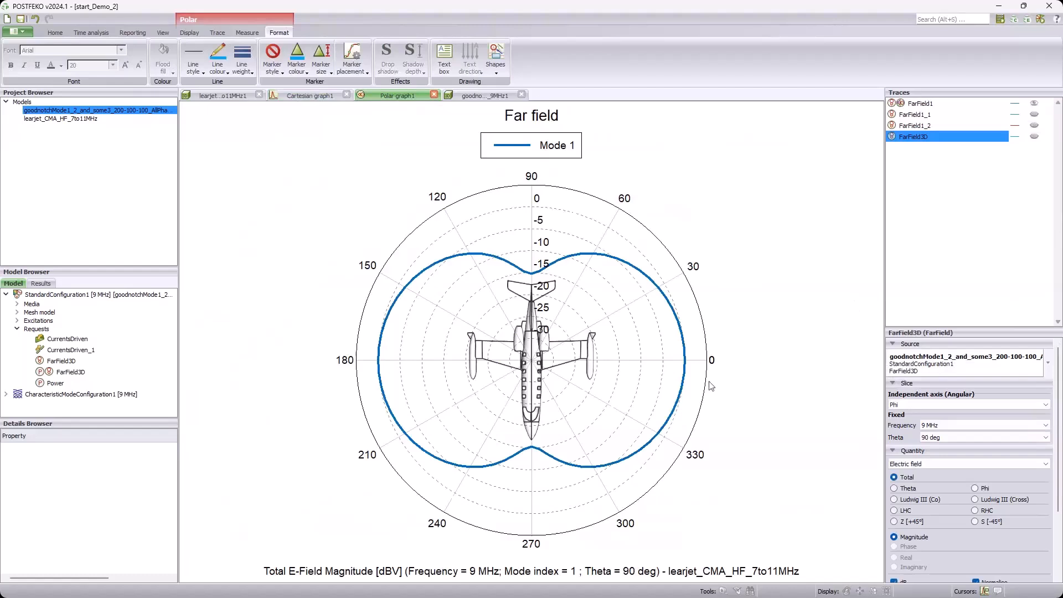
click(1033, 114)
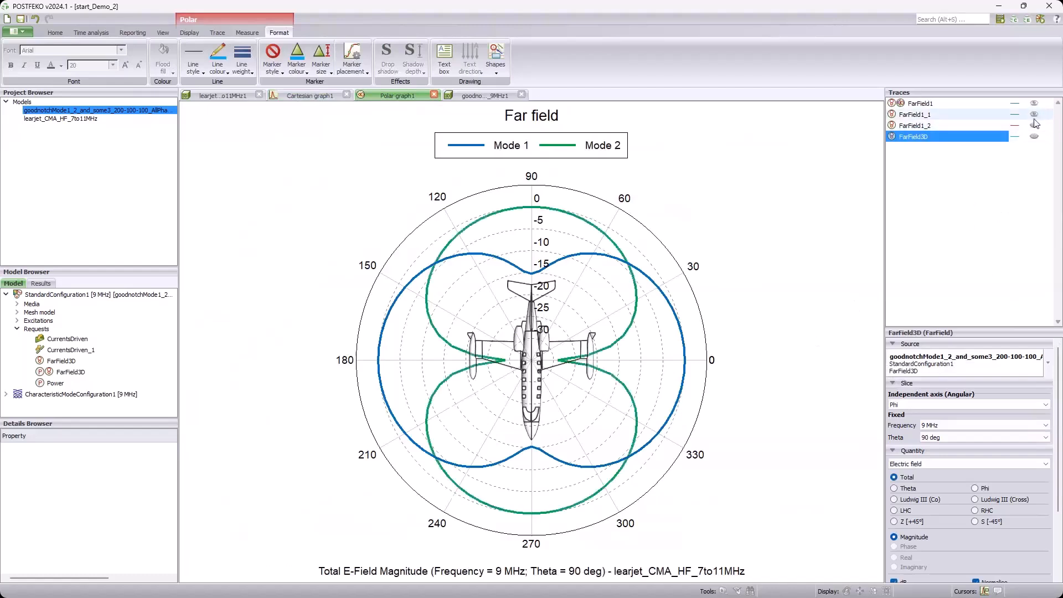
click(1034, 127)
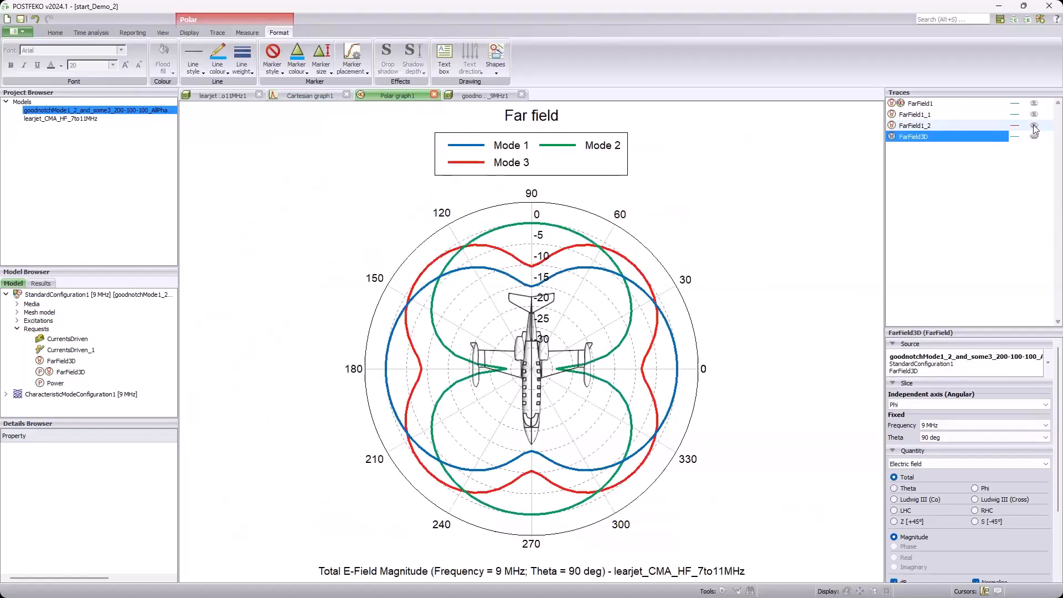
click(1033, 125)
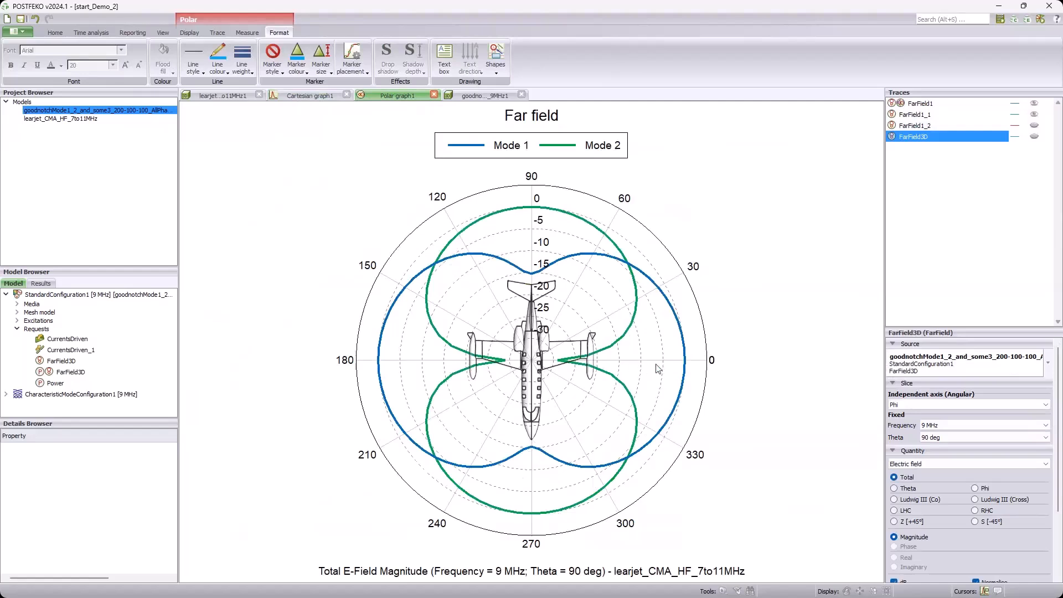
click(1034, 125)
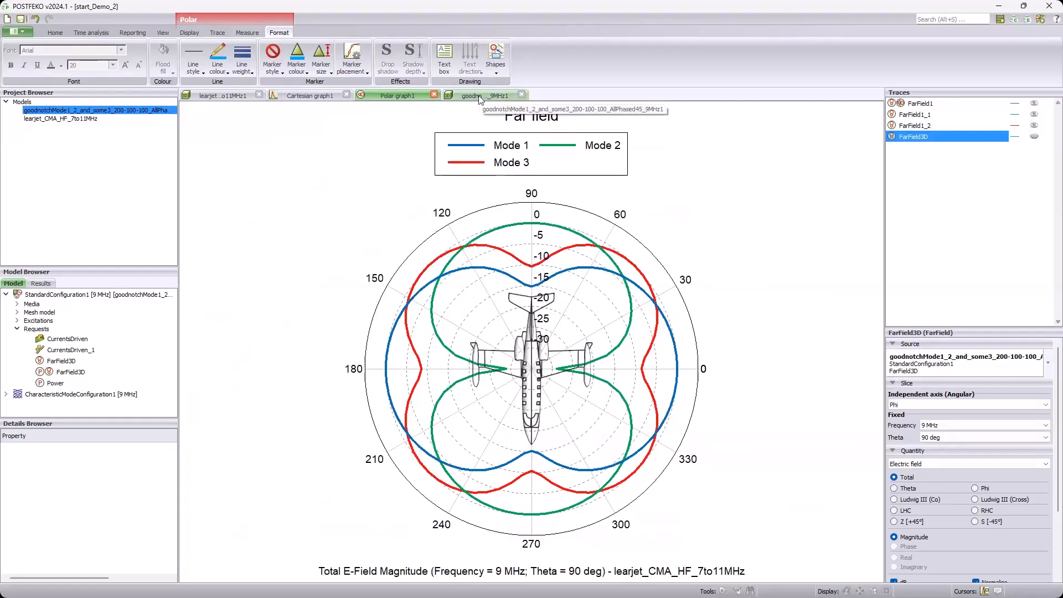
Step: Return to the 3D view of the characteristic mode results and hide the FarField1 pattern
click(223, 97)
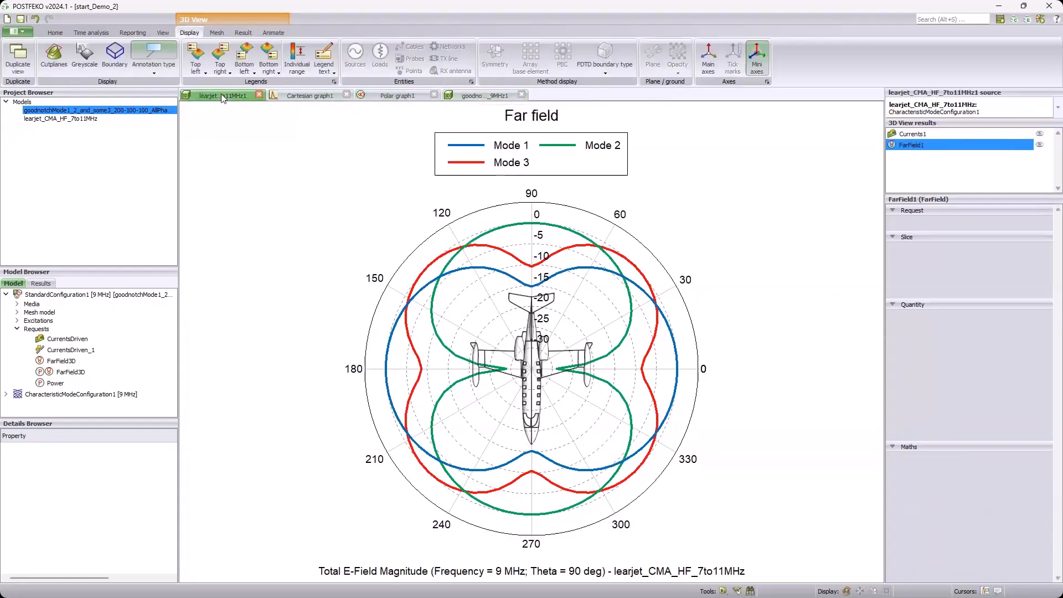
click(1039, 145)
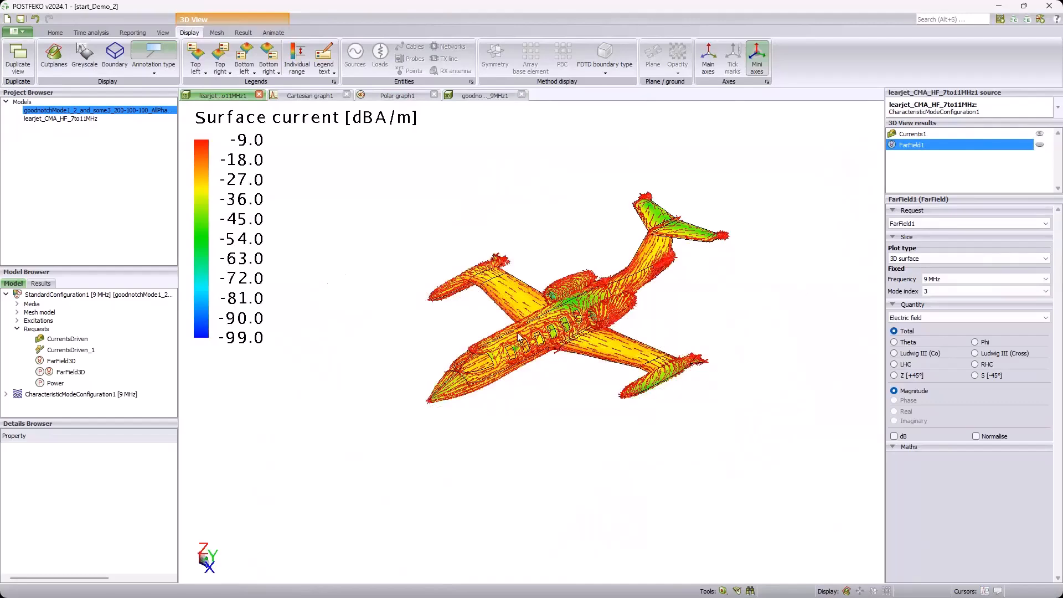
scroll(518, 348, up, 5)
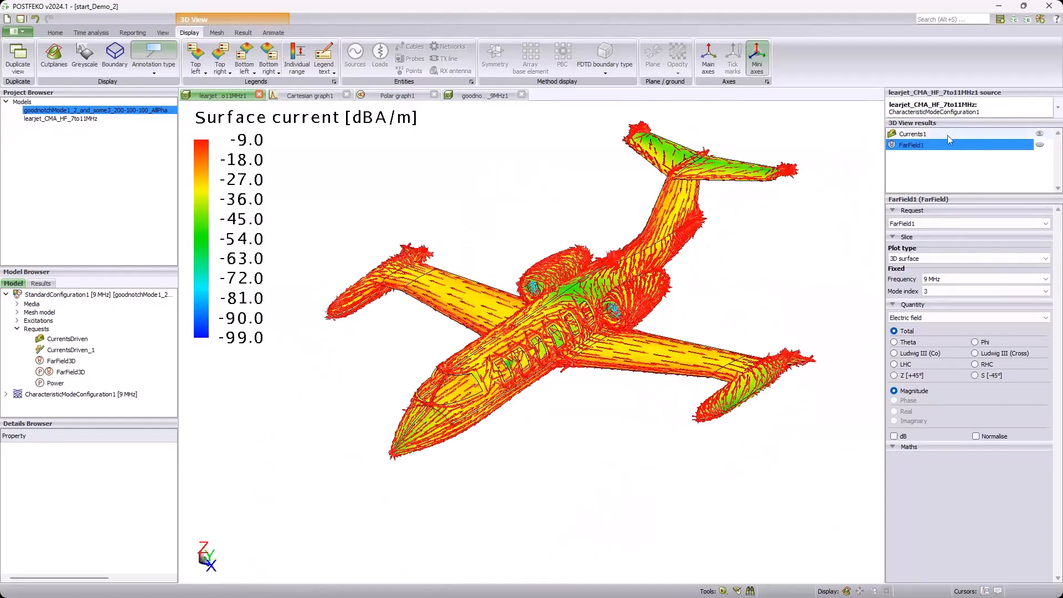
Step: Set the surface currents' mode index to 1 and inspect the flow from the tail along the fuselage and wings
click(946, 132)
click(948, 271)
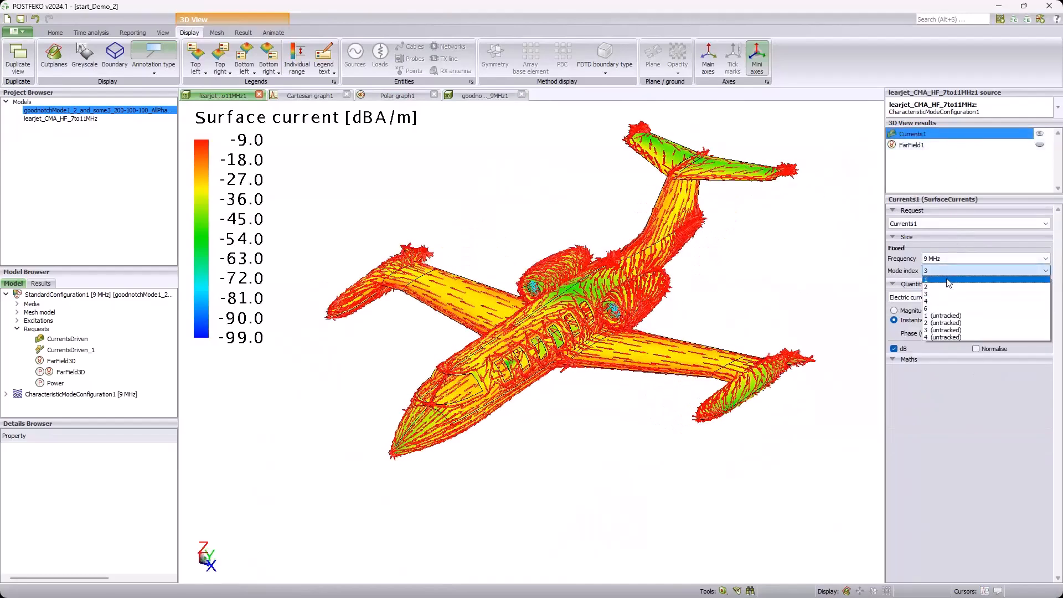
click(941, 294)
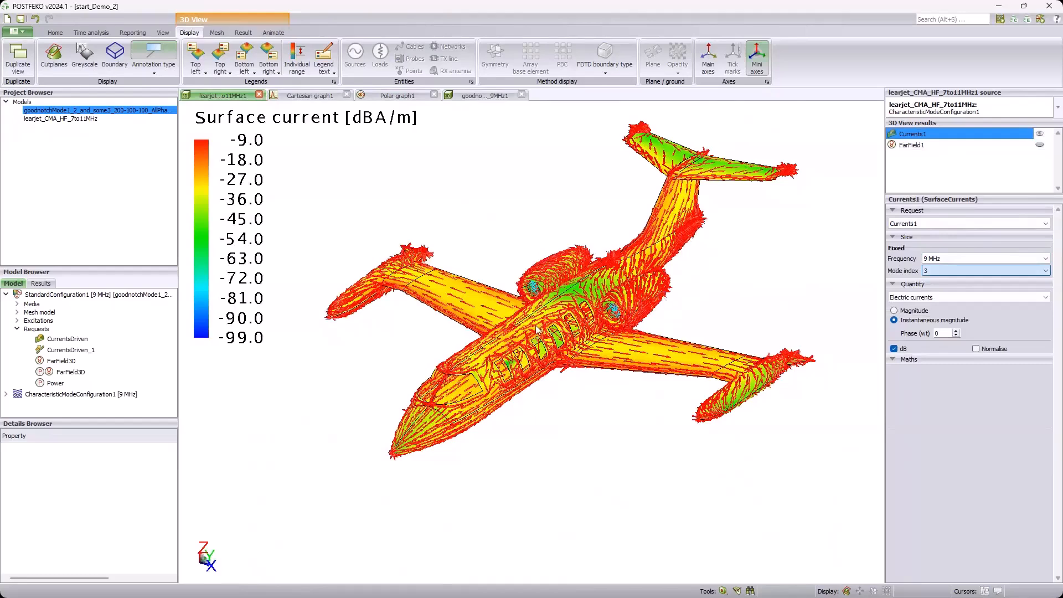
scroll(535, 328, up, 5)
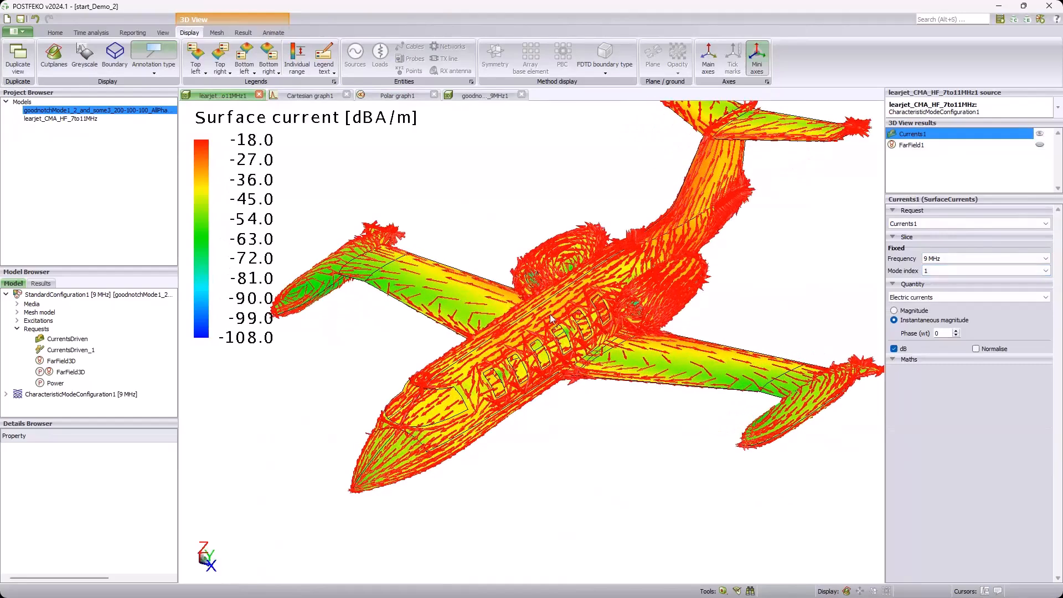
scroll(630, 302, up, 5)
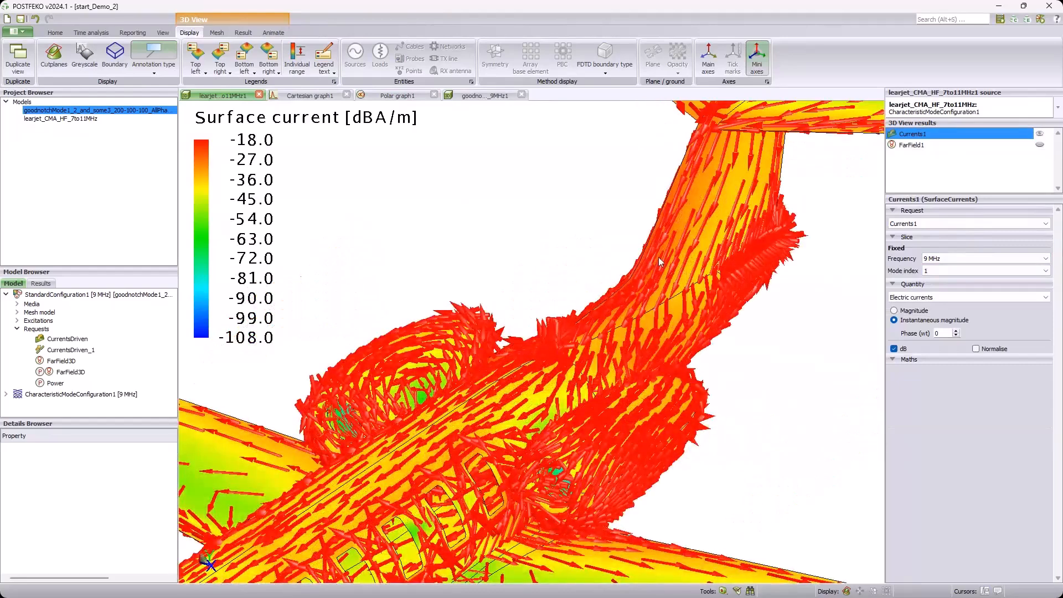
scroll(659, 260, down, 5)
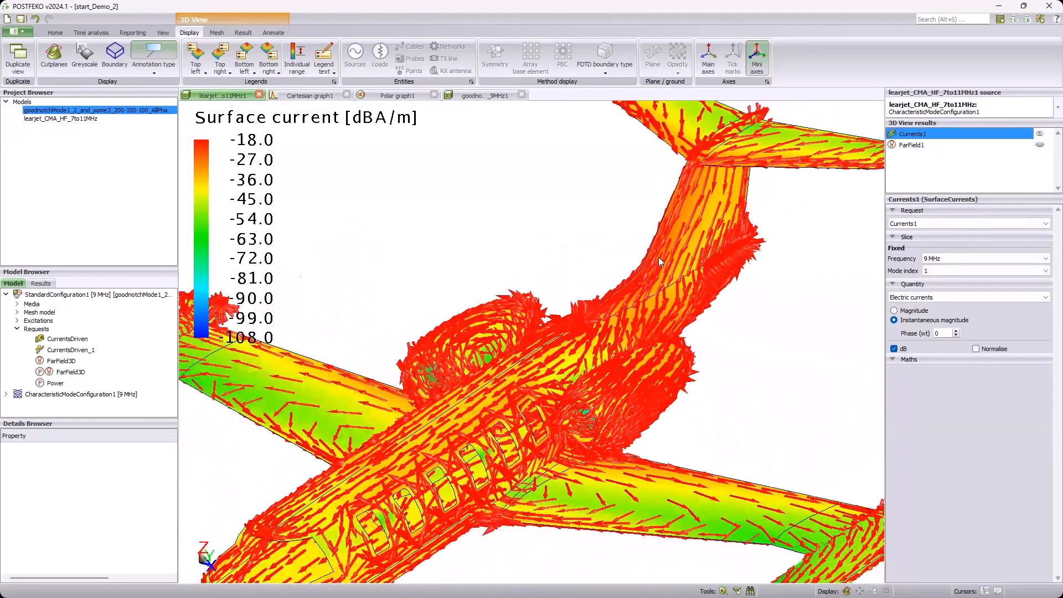
scroll(659, 257, down, 3)
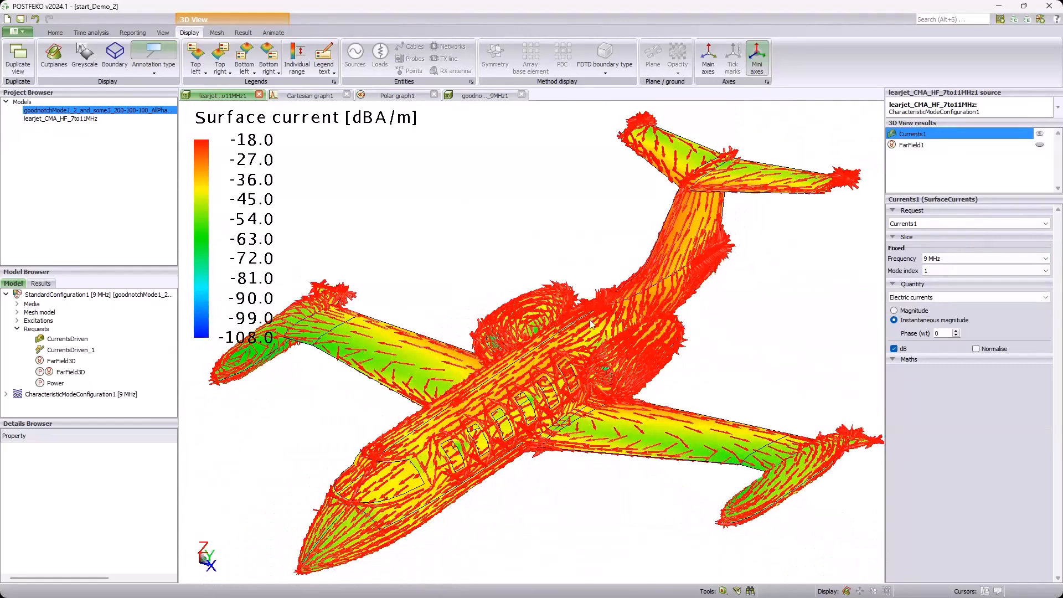
scroll(599, 309, down, 1)
drag(487, 421, 446, 459)
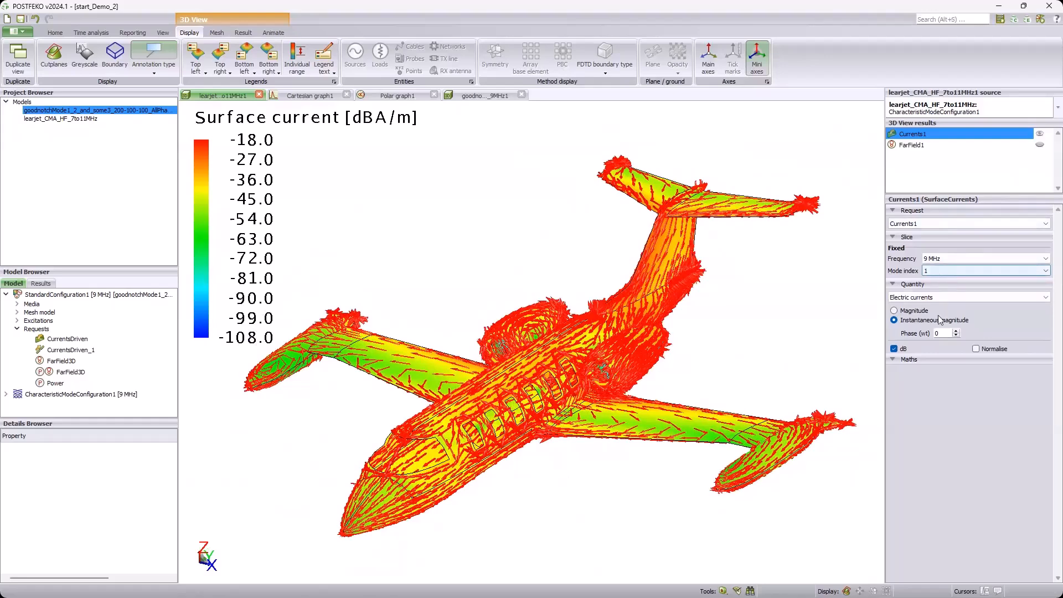
Step: Set the surface currents' mode index to 2 and inspect the arrows where the wings meet the fuselage
click(938, 293)
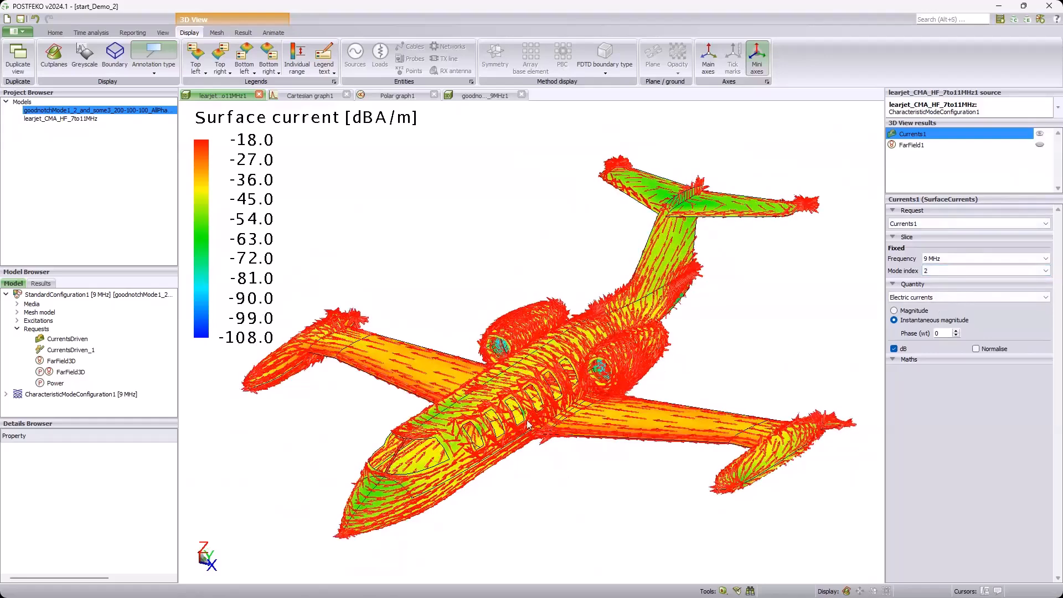
scroll(540, 430, up, 2)
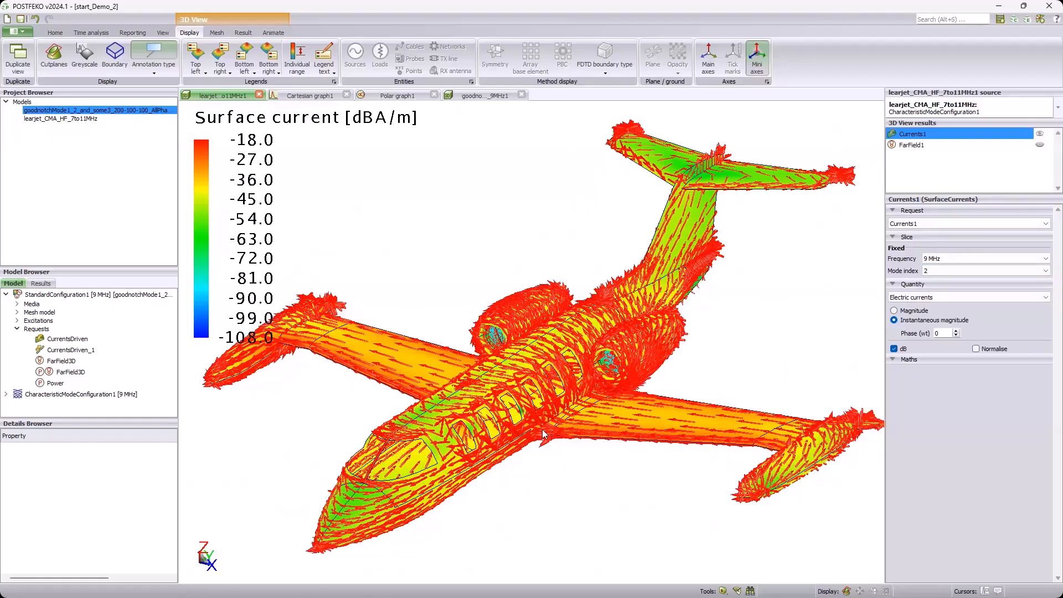
scroll(542, 434, up, 2)
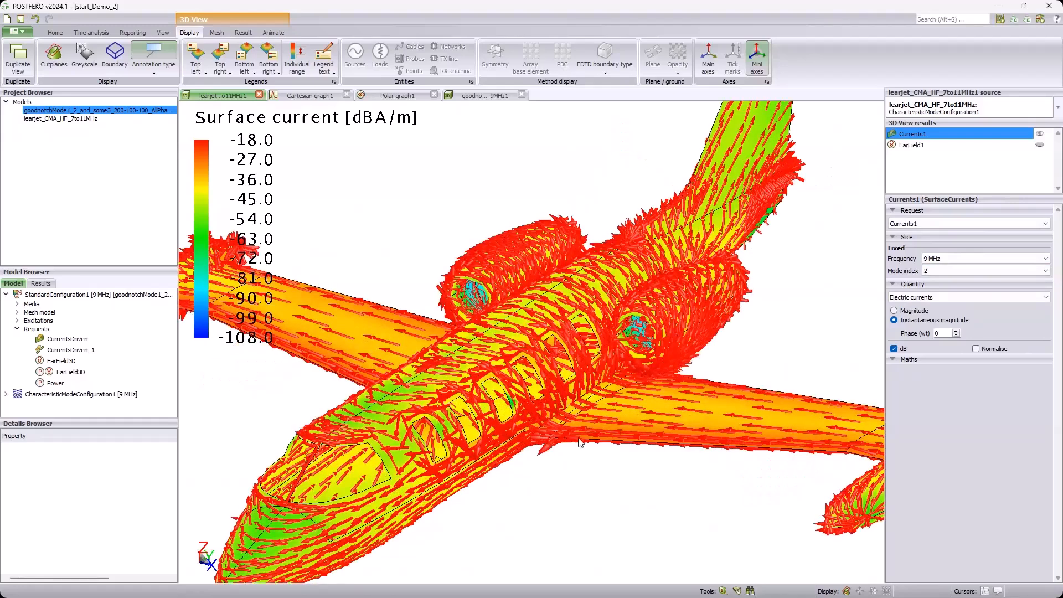
scroll(580, 441, down, 1)
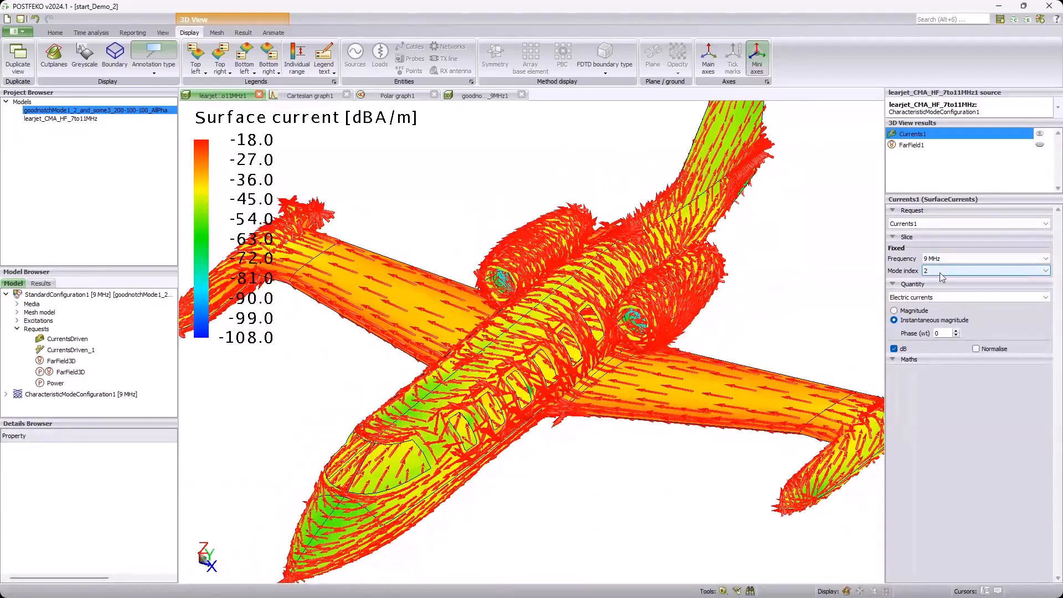
Step: Set the surface currents' mode index to 3 and inspect the arrows along the wings and fuselage
key(Down)
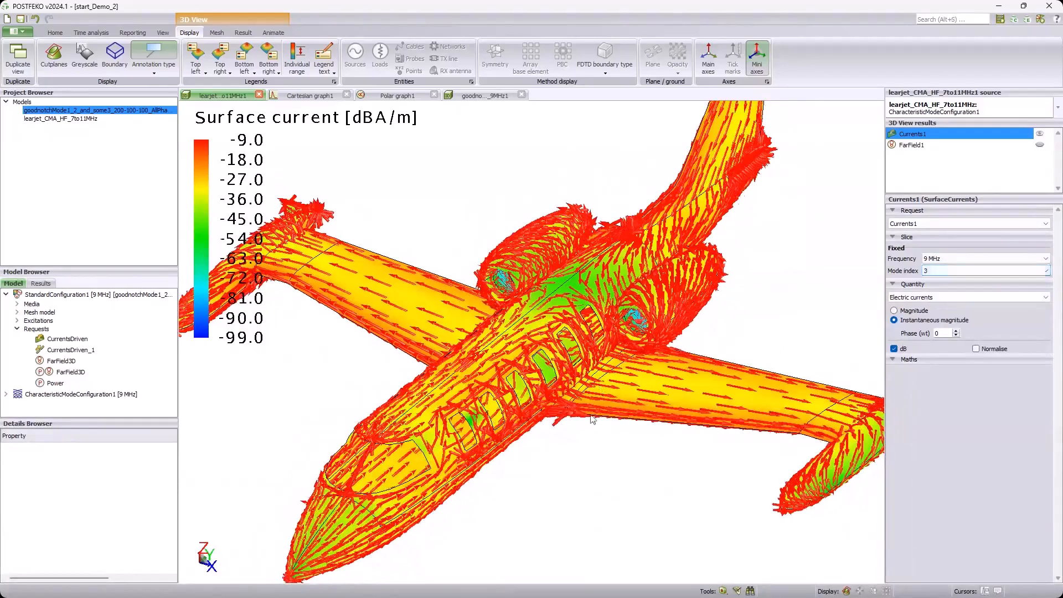
drag(613, 395, 628, 428)
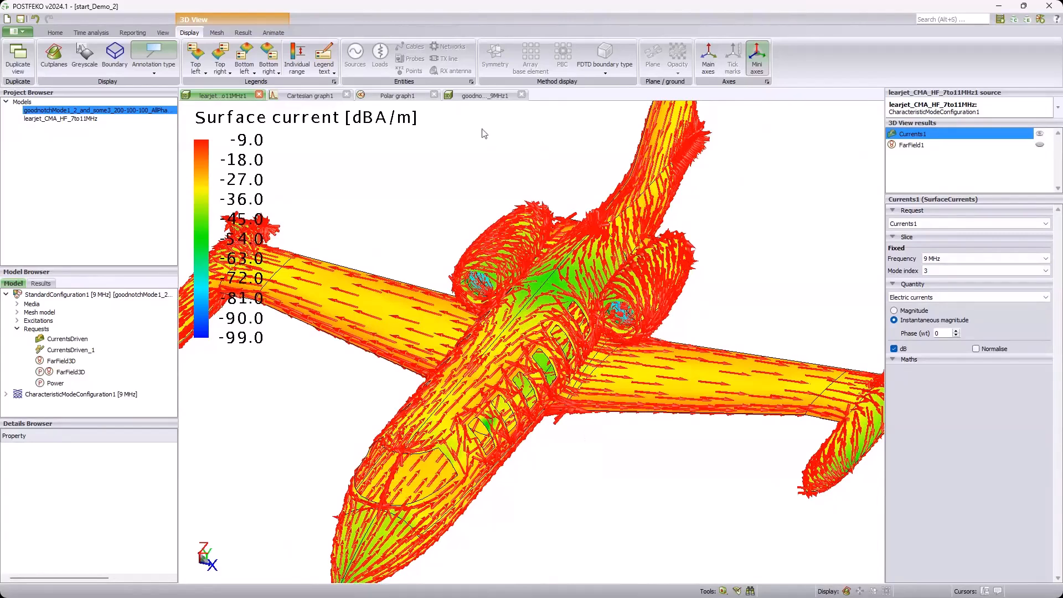
Step: Open the 3D view of the goodnotch model and examine the source locations at the wing root and tail base
click(478, 96)
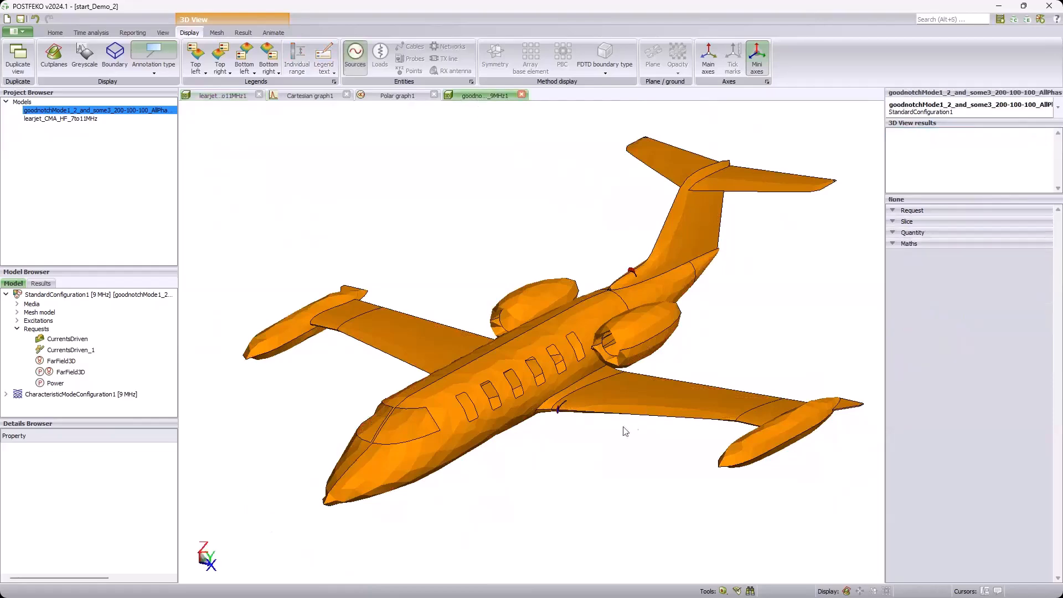
scroll(471, 400, up, 2)
drag(433, 379, 384, 372)
scroll(378, 356, up, 4)
scroll(379, 361, down, 3)
drag(613, 405, 566, 401)
drag(427, 366, 422, 300)
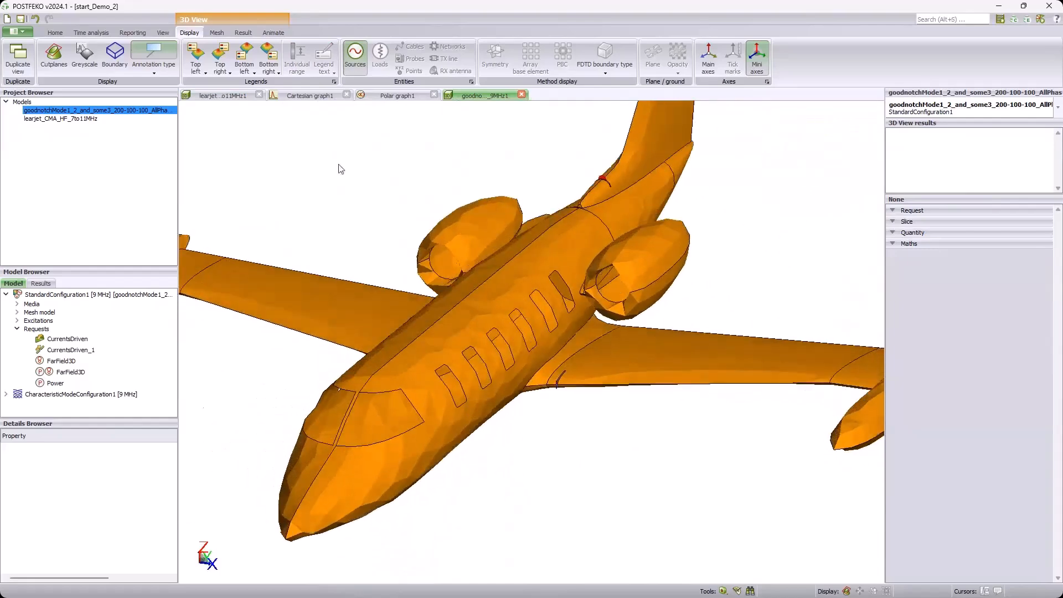
Step: Return to the characteristic mode 3D view and inspect the mode 3 currents at both wing-fuselage junctions from the front
click(230, 98)
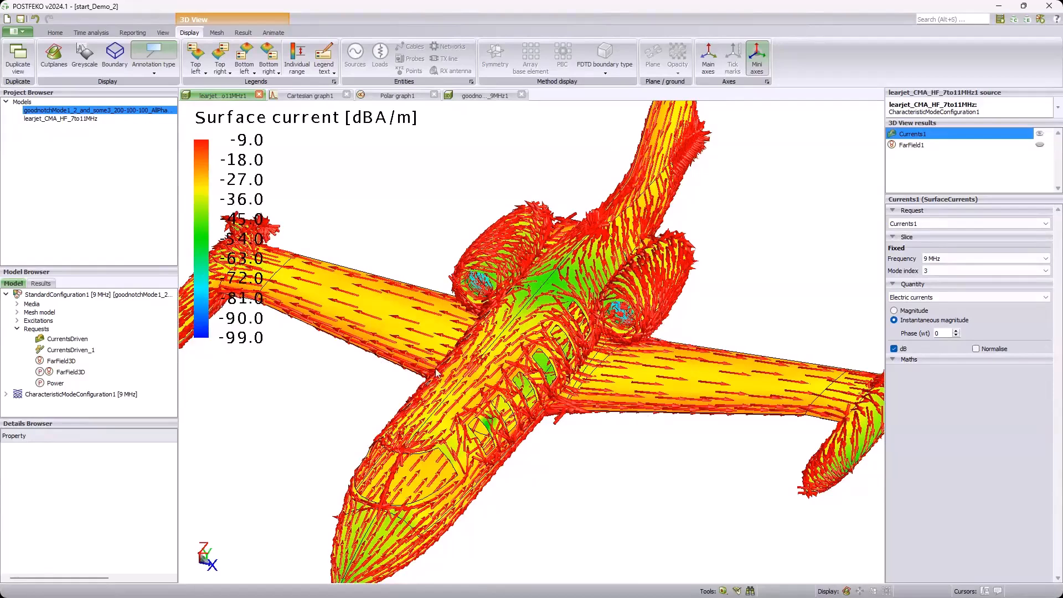
scroll(577, 380, down, 1)
drag(497, 394, 543, 397)
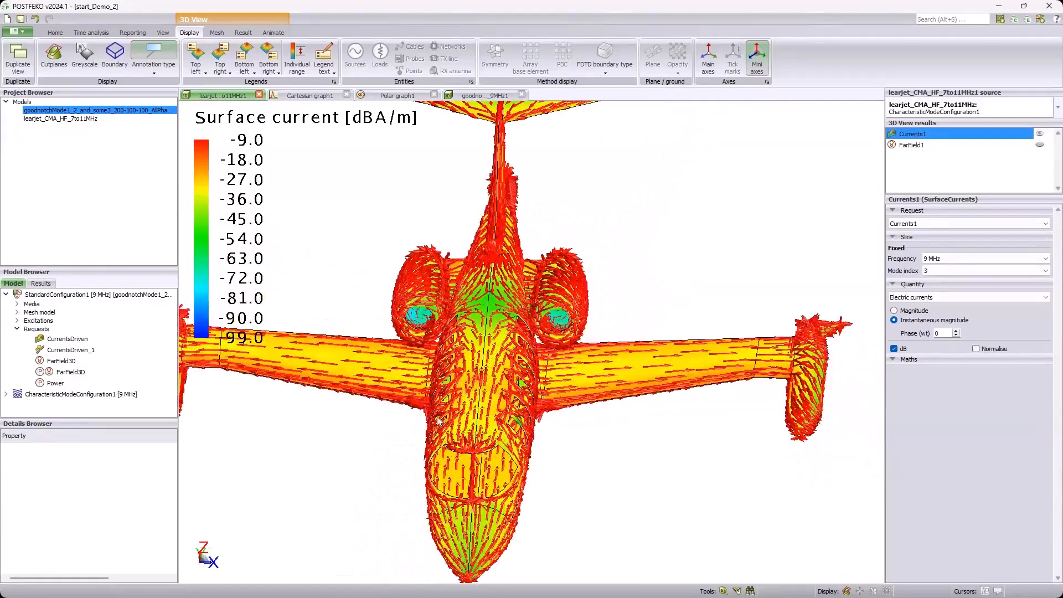
scroll(417, 419, up, 2)
scroll(416, 419, up, 2)
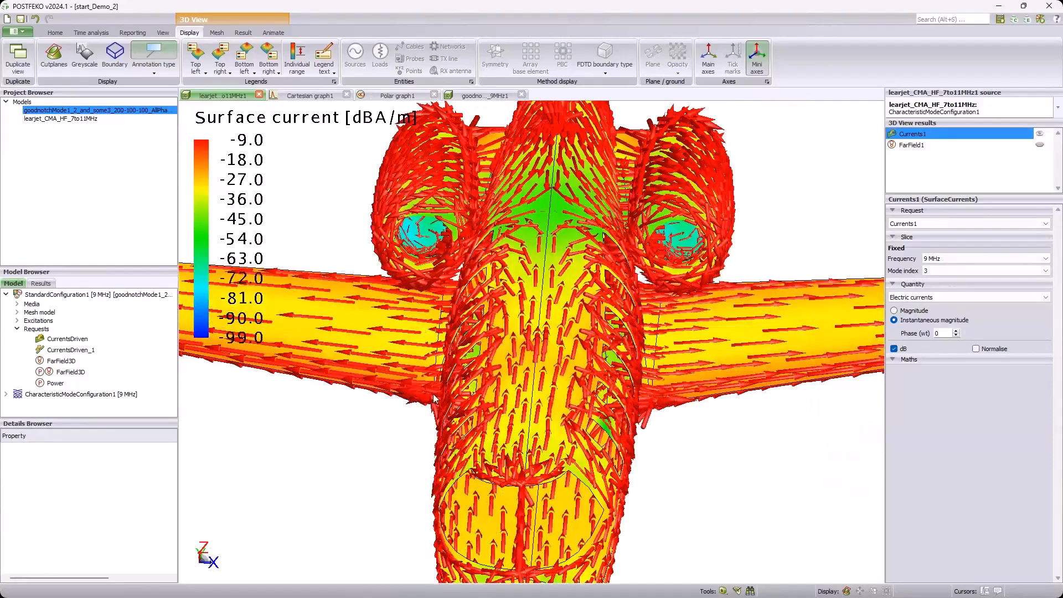
scroll(718, 414, down, 2)
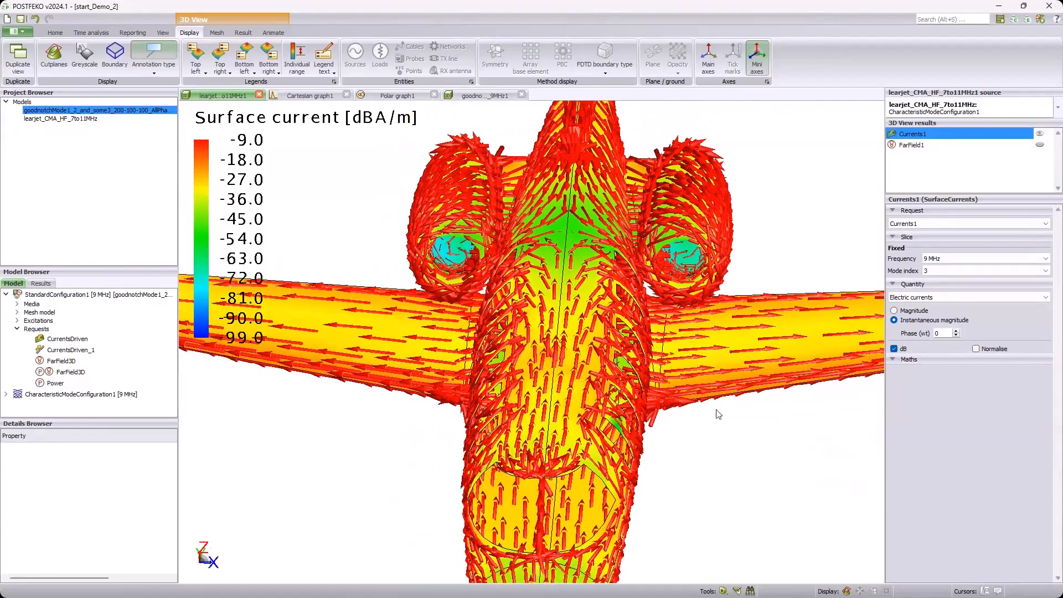
drag(718, 421, 802, 360)
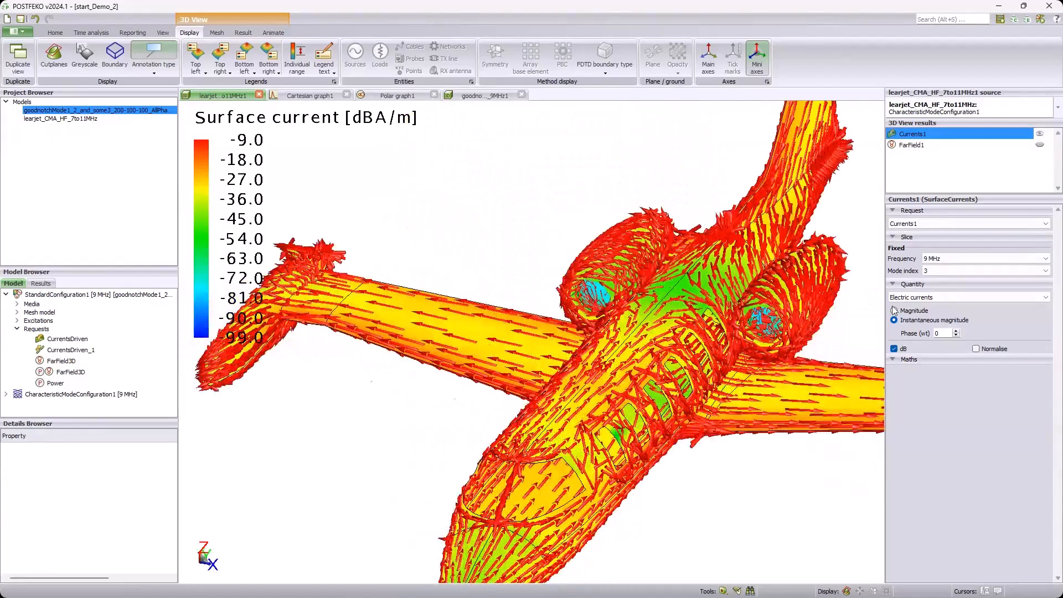
Step: Set the surface currents' mode index back to 2 and inspect the flow across the wings, fuselage and tail
click(939, 271)
click(937, 284)
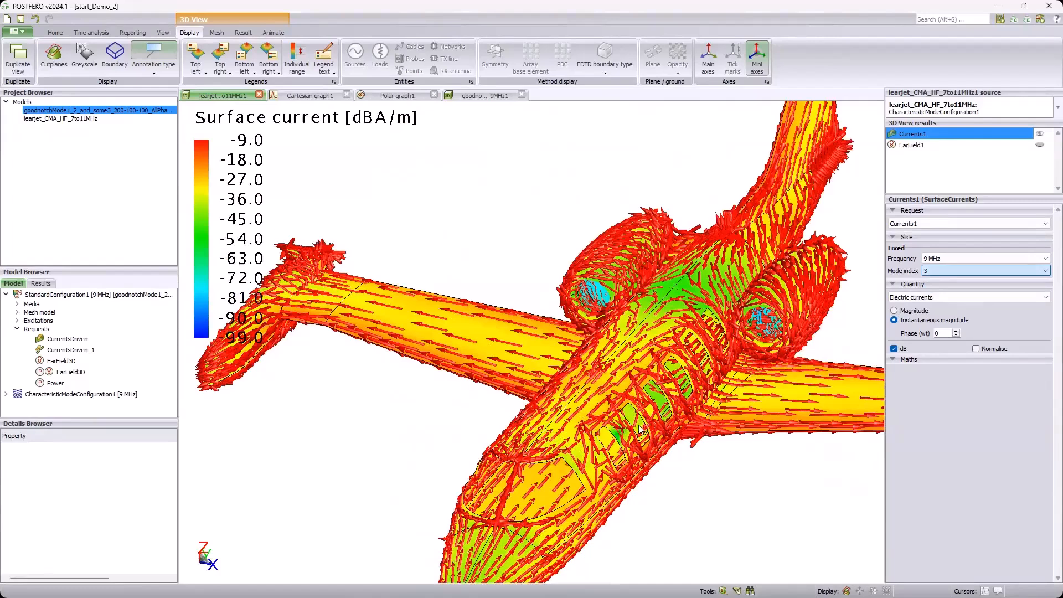
middle_drag(490, 350, 404, 331)
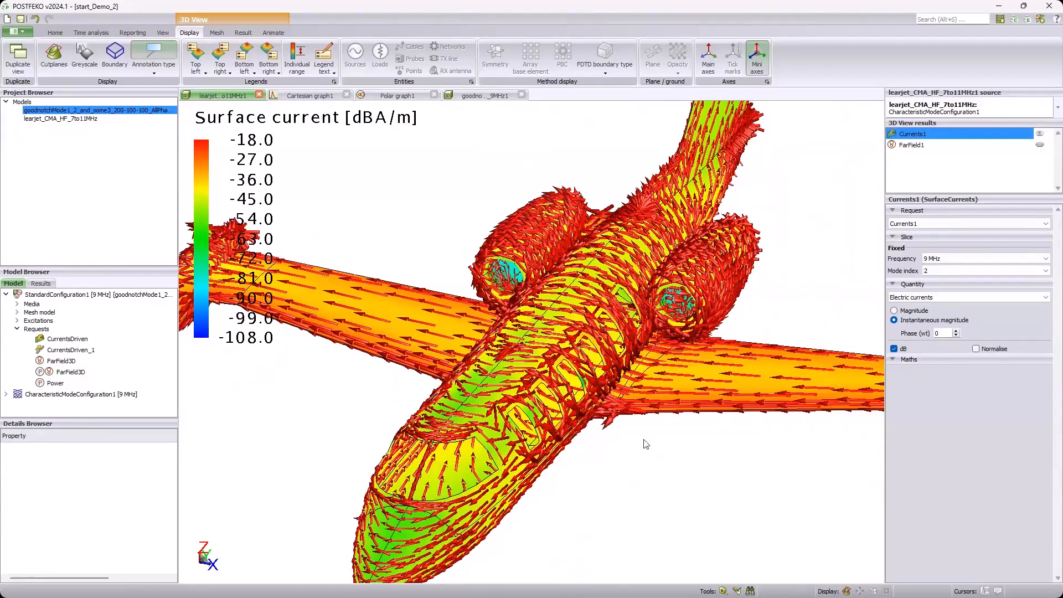
drag(659, 465, 636, 457)
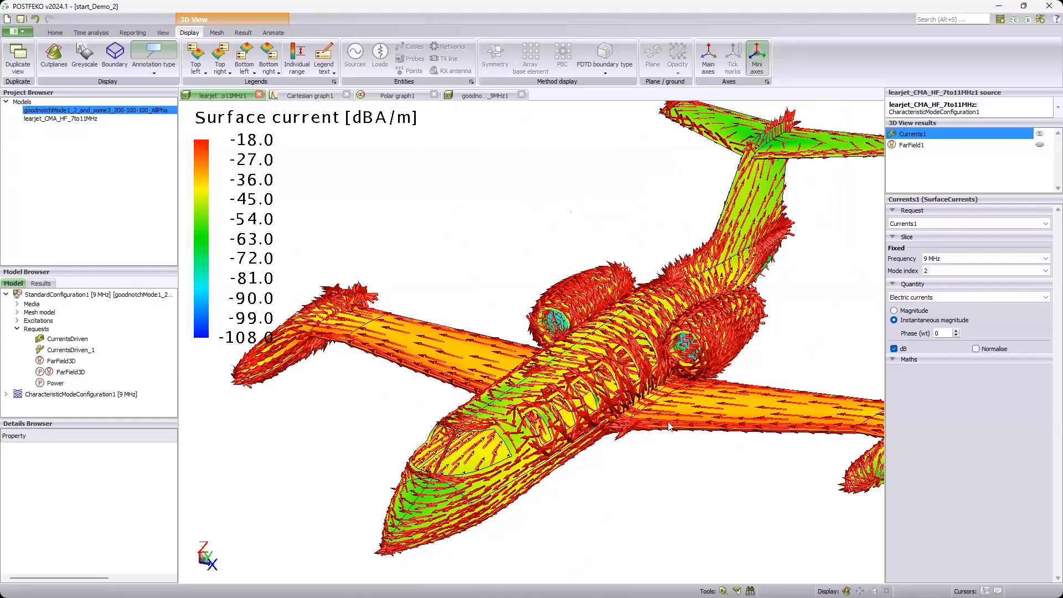
middle_drag(664, 408, 626, 418)
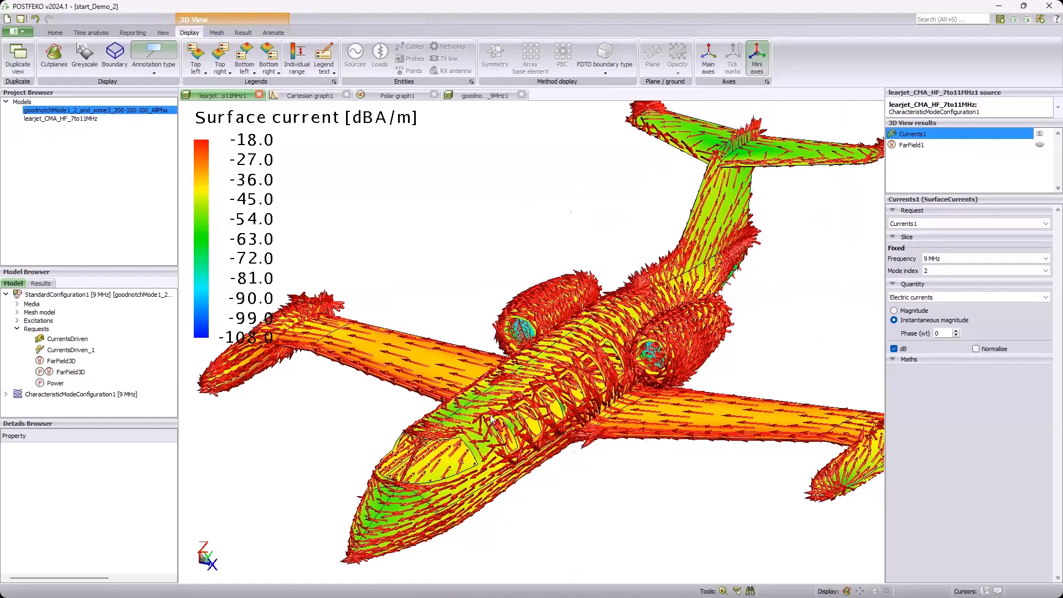
Step: Switch to the goodnotch model's 3D view and check its source placement against the mode 2 currents
click(471, 93)
drag(606, 325, 651, 357)
mouse_move(401, 394)
mouse_down()
mouse_move(487, 421)
mouse_move(422, 413)
mouse_move(409, 387)
mouse_up()
Step: Show the FarField3D trace of the fully excited model on Polar graph1
click(384, 97)
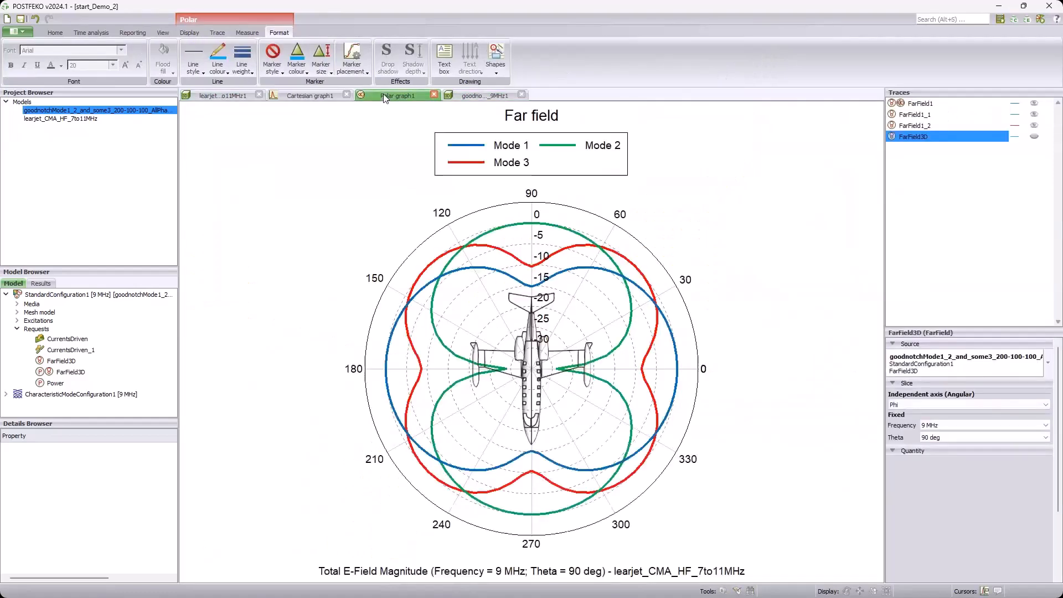
click(1035, 137)
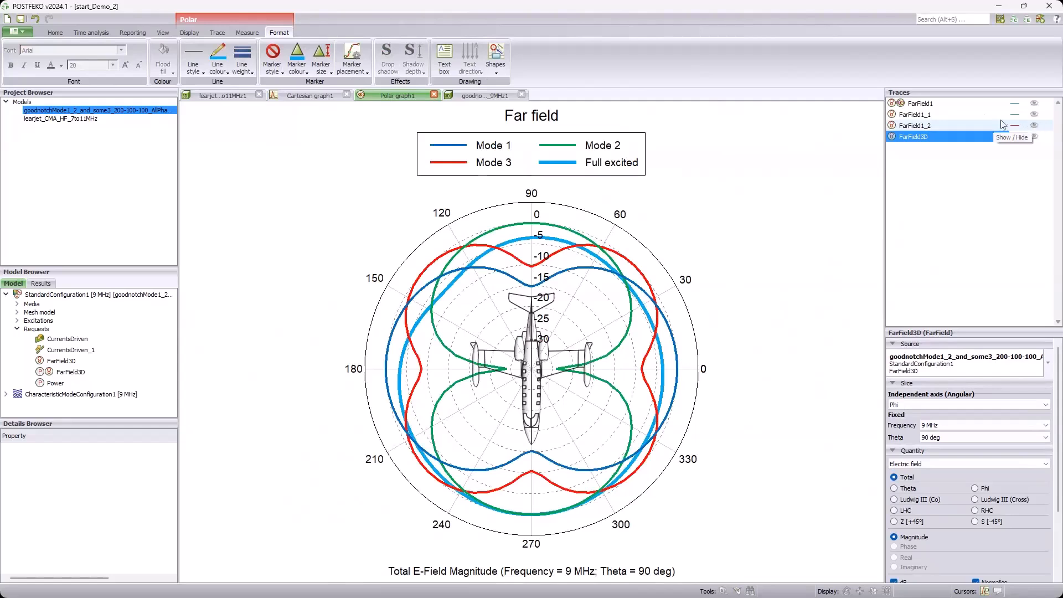
Step: Set the line style of the Mode 1, Mode 2 and Mode 3 far-field traces to None
click(950, 104)
shift+click(941, 125)
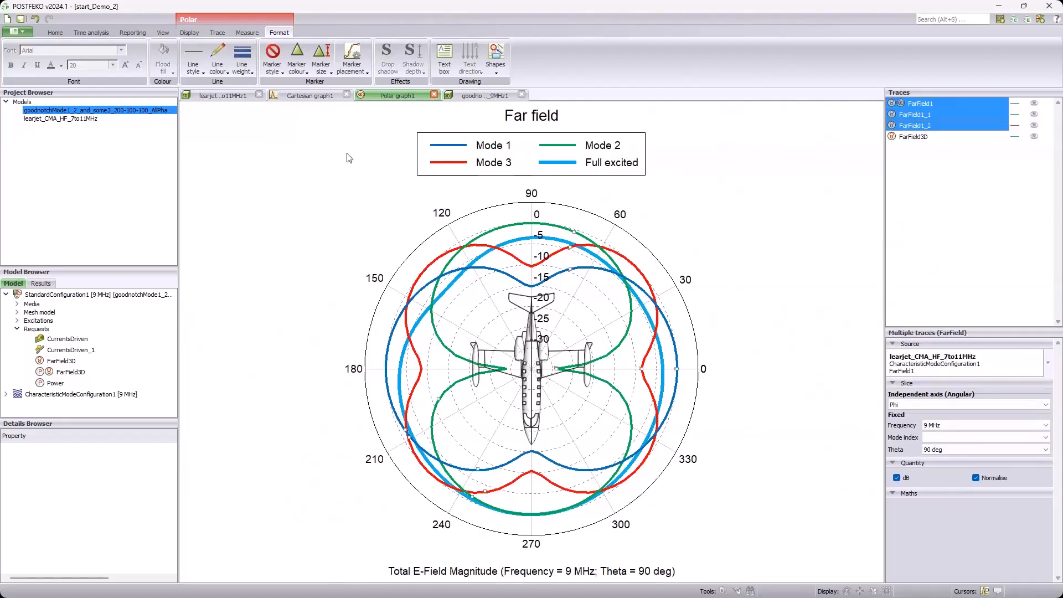
click(195, 67)
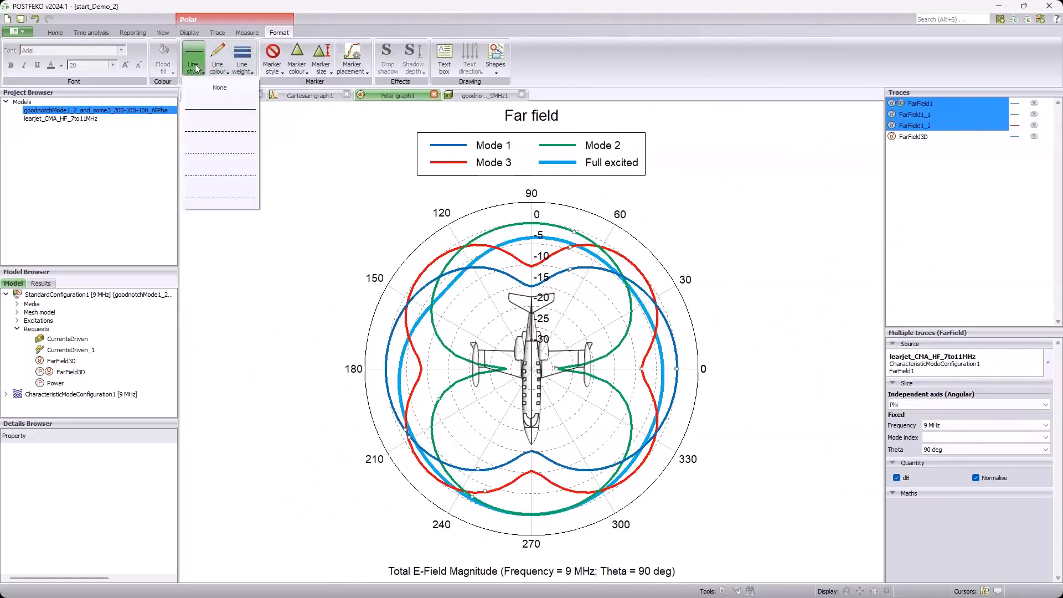
click(220, 87)
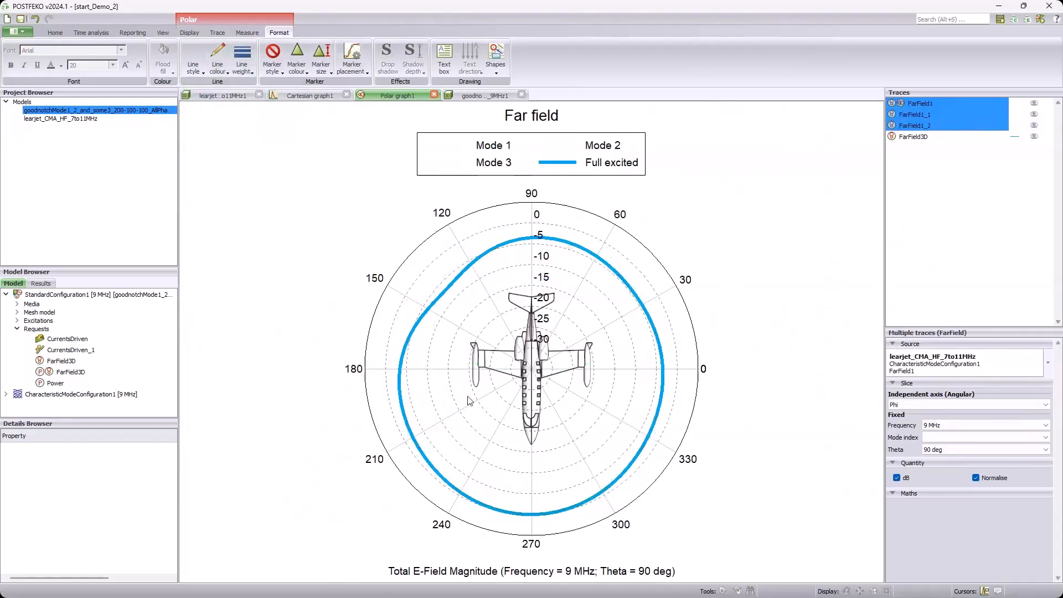